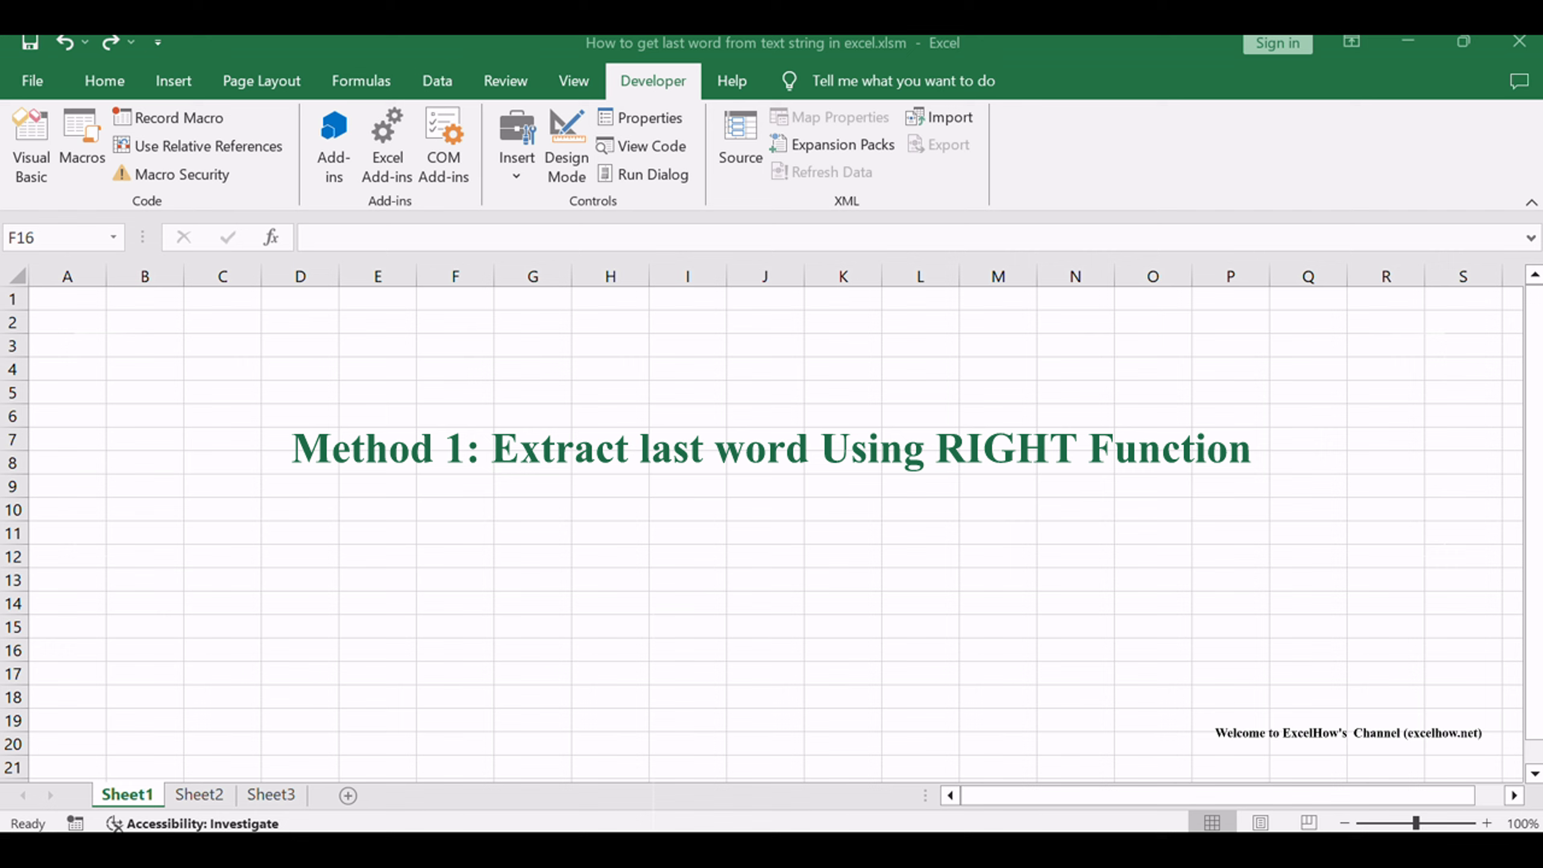
- Switch to Sheet2, which holds the sample text strings
left_click(545, 501)
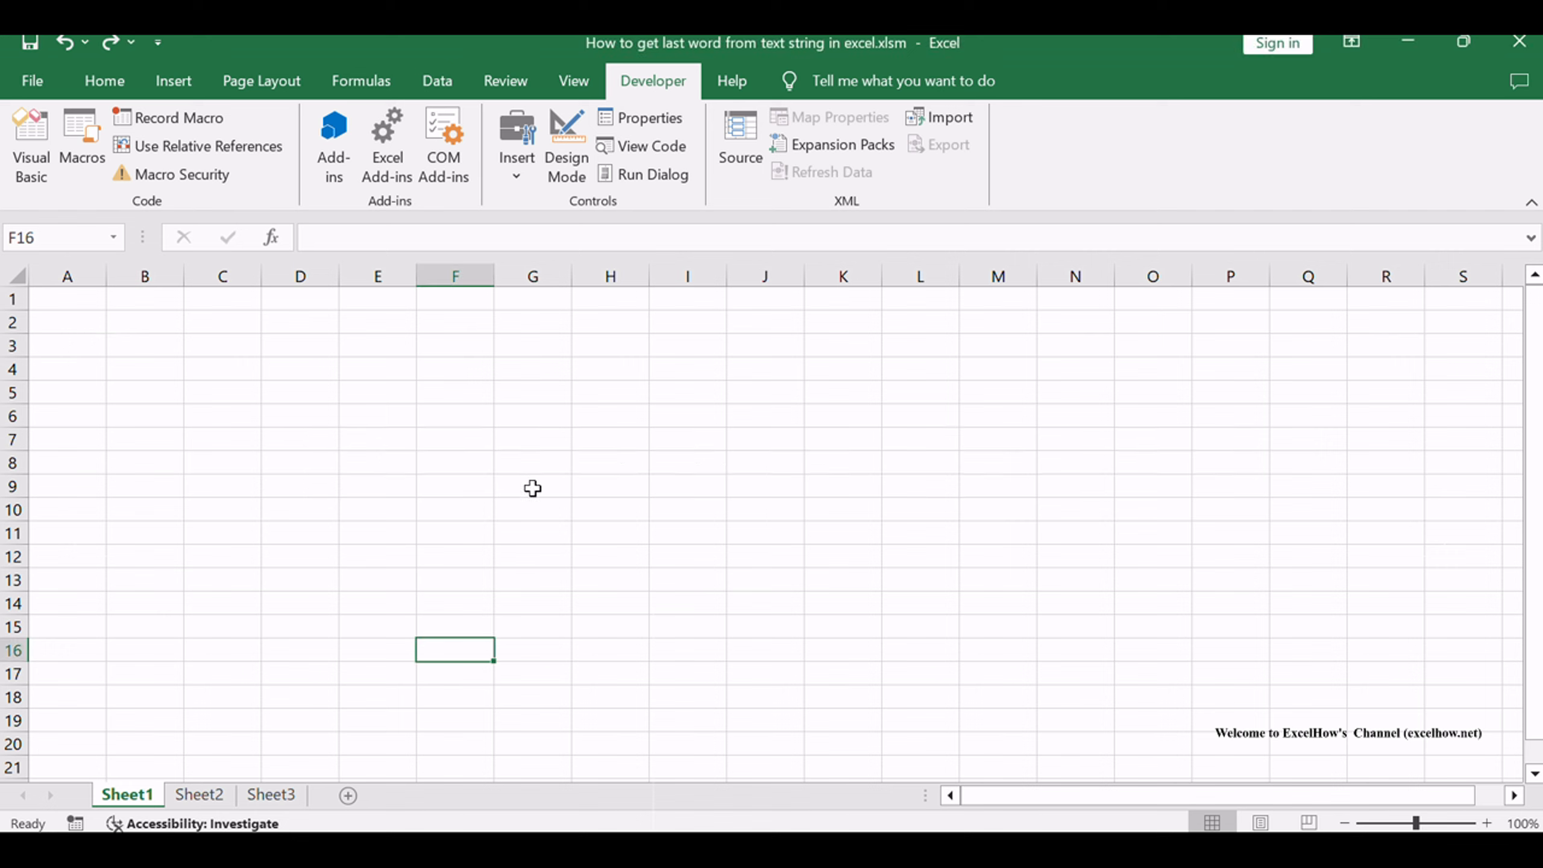
left_click(533, 493)
left_click(201, 793)
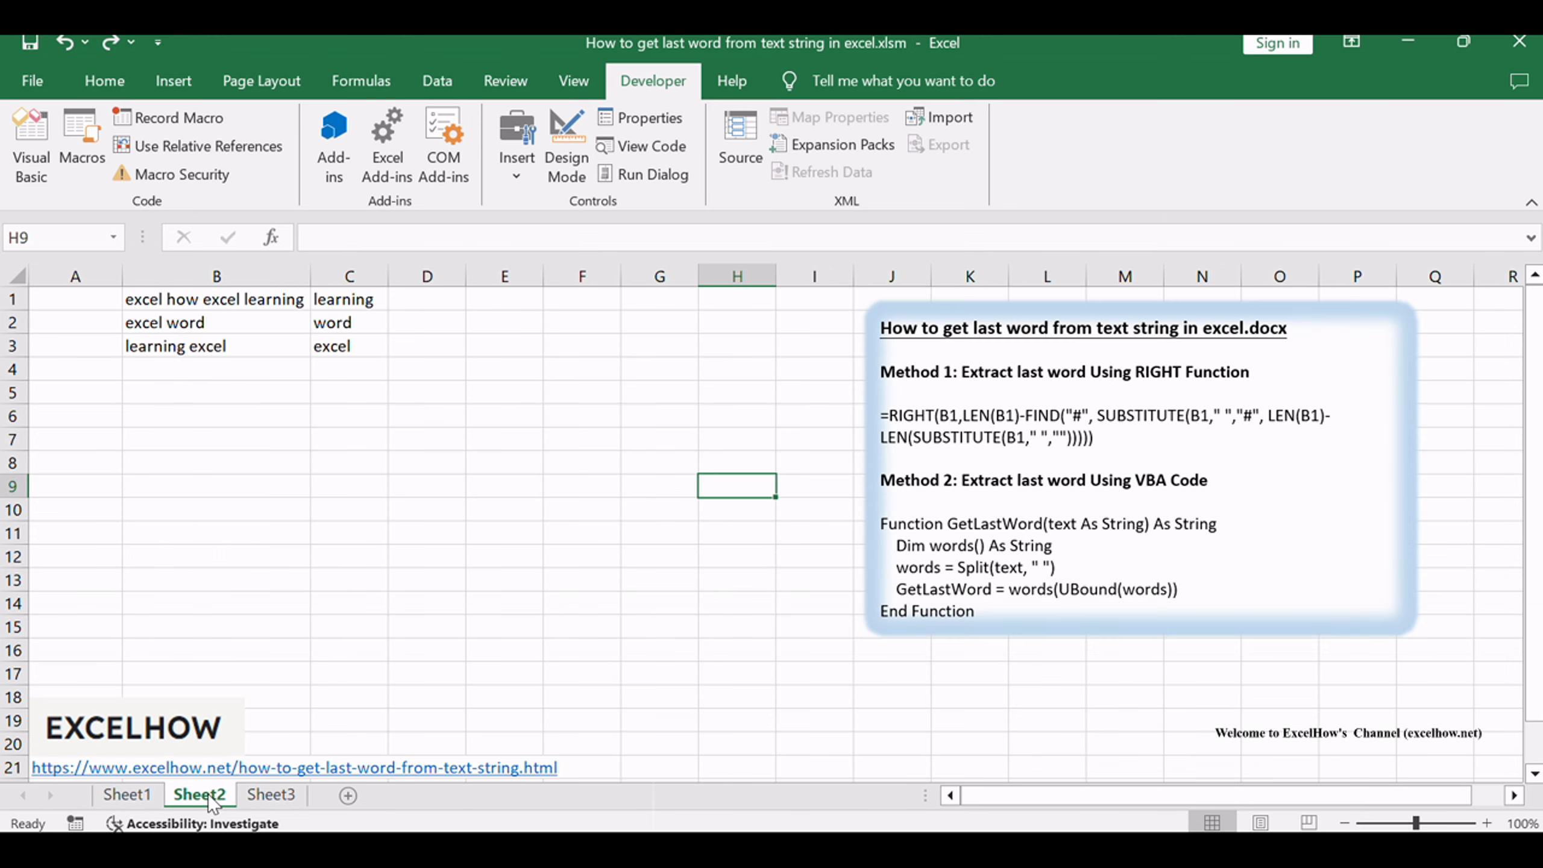
left_click(398, 493)
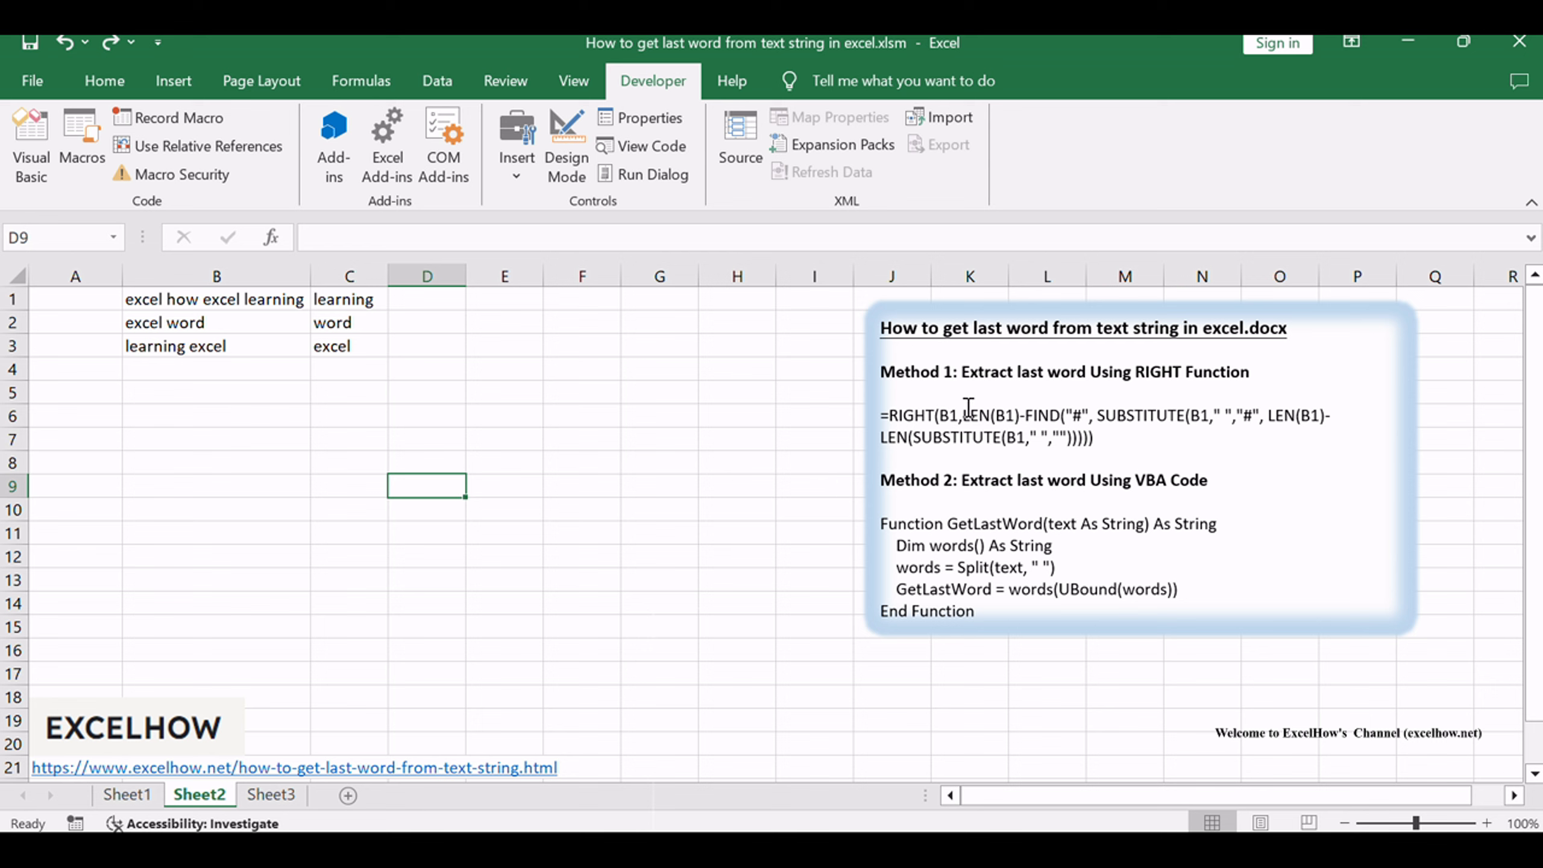
- Examine the Method 1 formula in the text box, covering its RIGHT, LEN, FIND and SUBSTITUTE parts
left_click(917, 415)
left_click(976, 396)
left_click(1040, 392)
left_click(1132, 393)
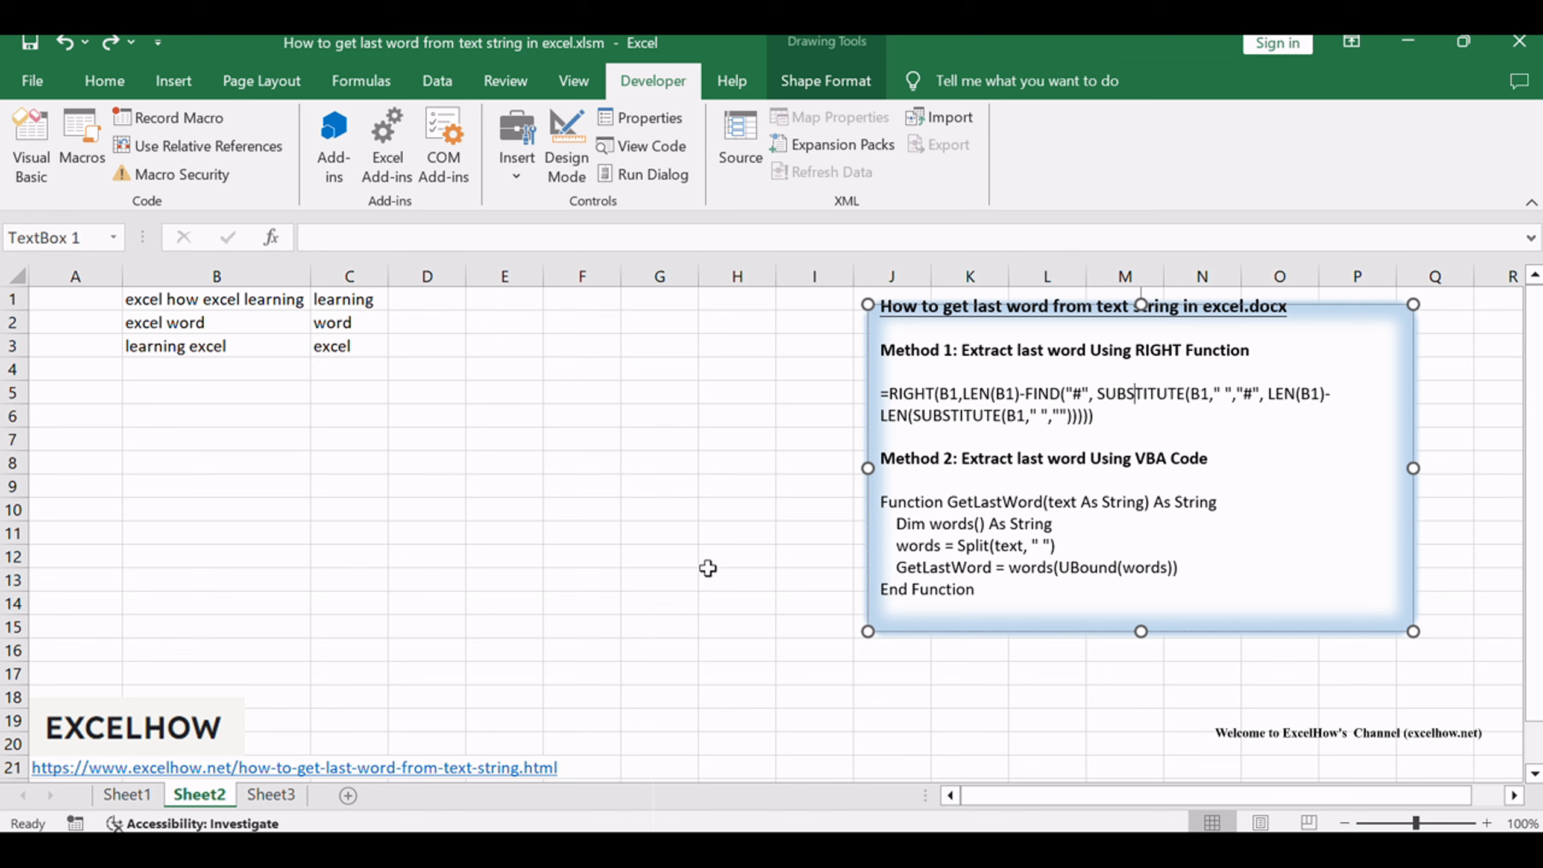
left_click(1134, 393)
double_click(1133, 393)
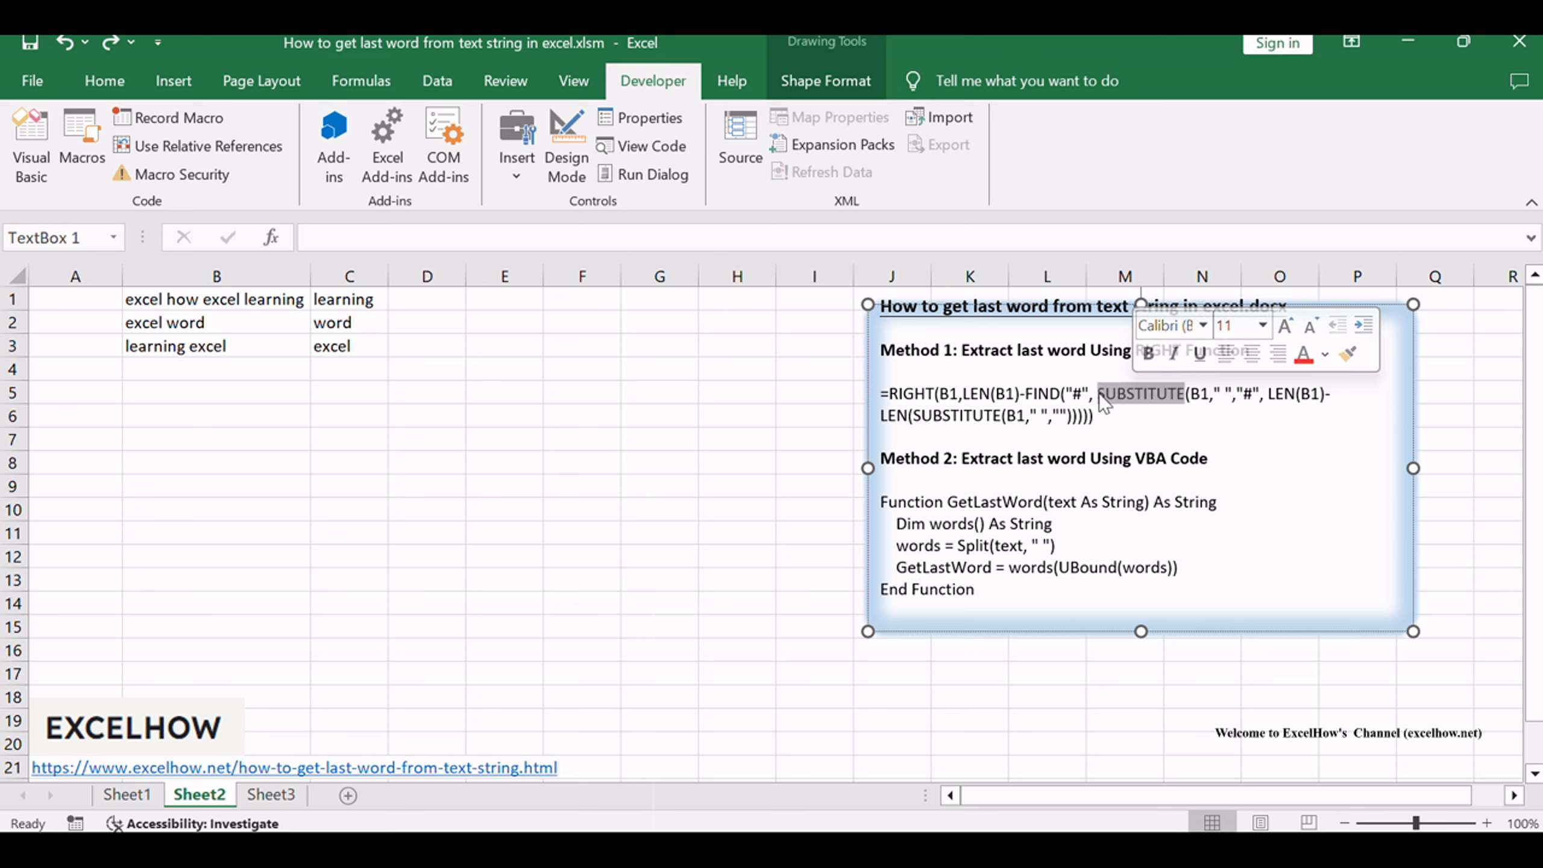
double_click(1293, 393)
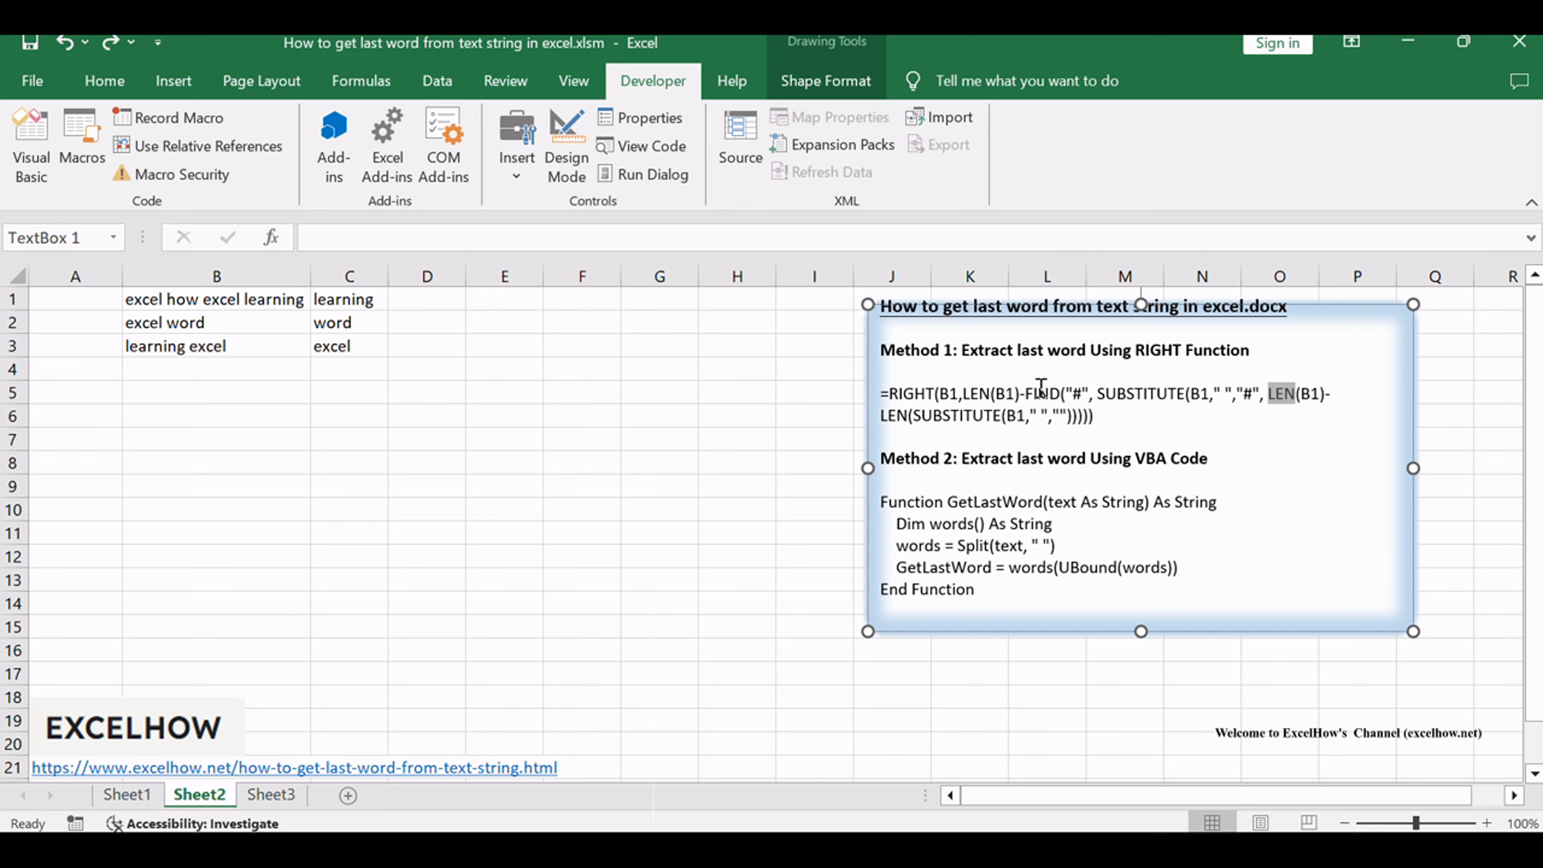
left_click(1145, 393)
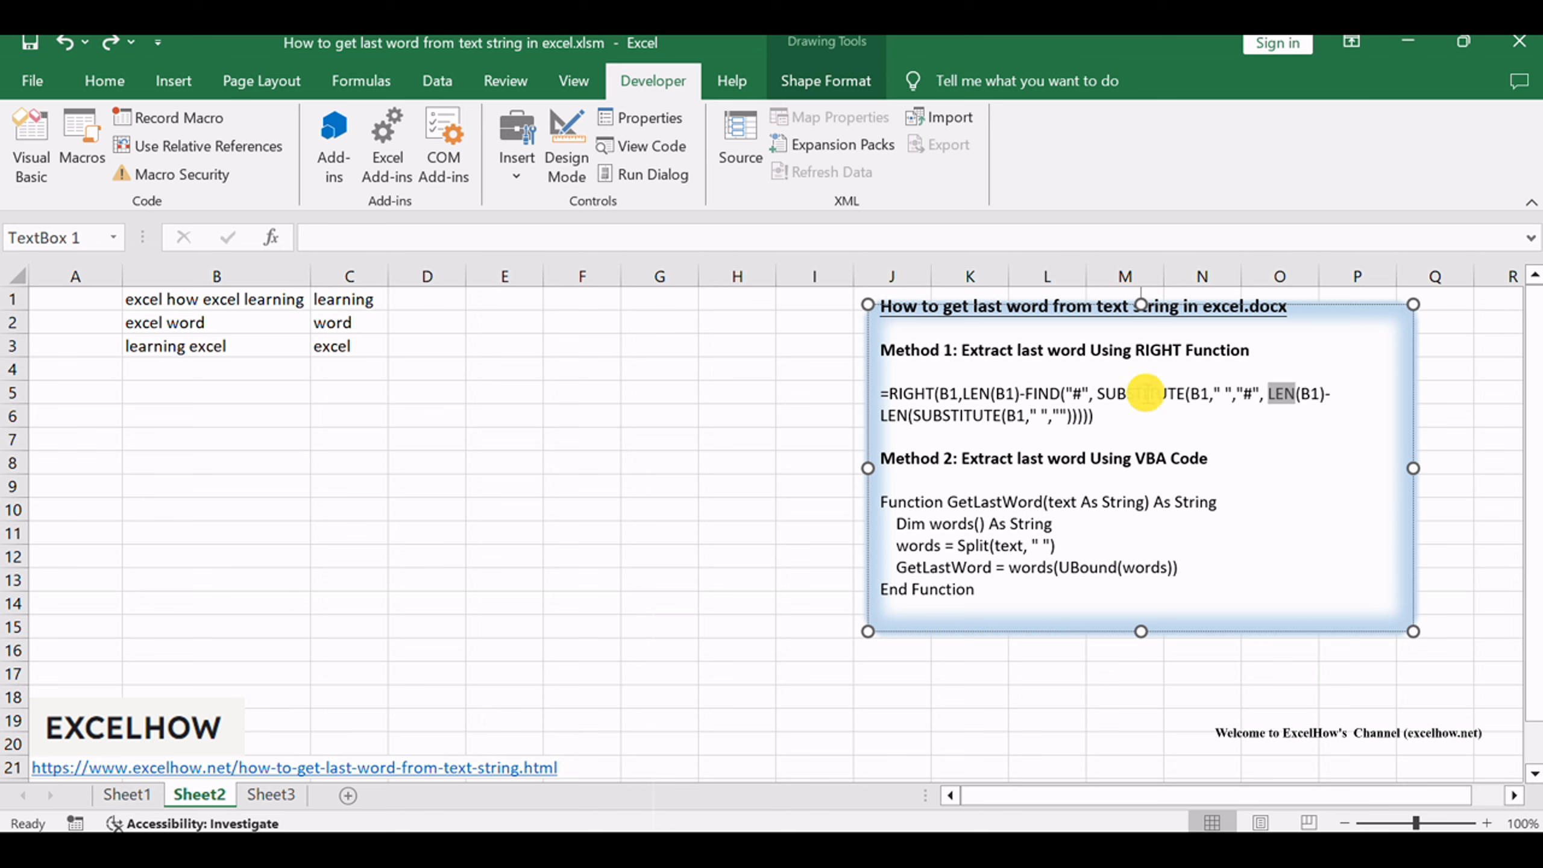
double_click(978, 417)
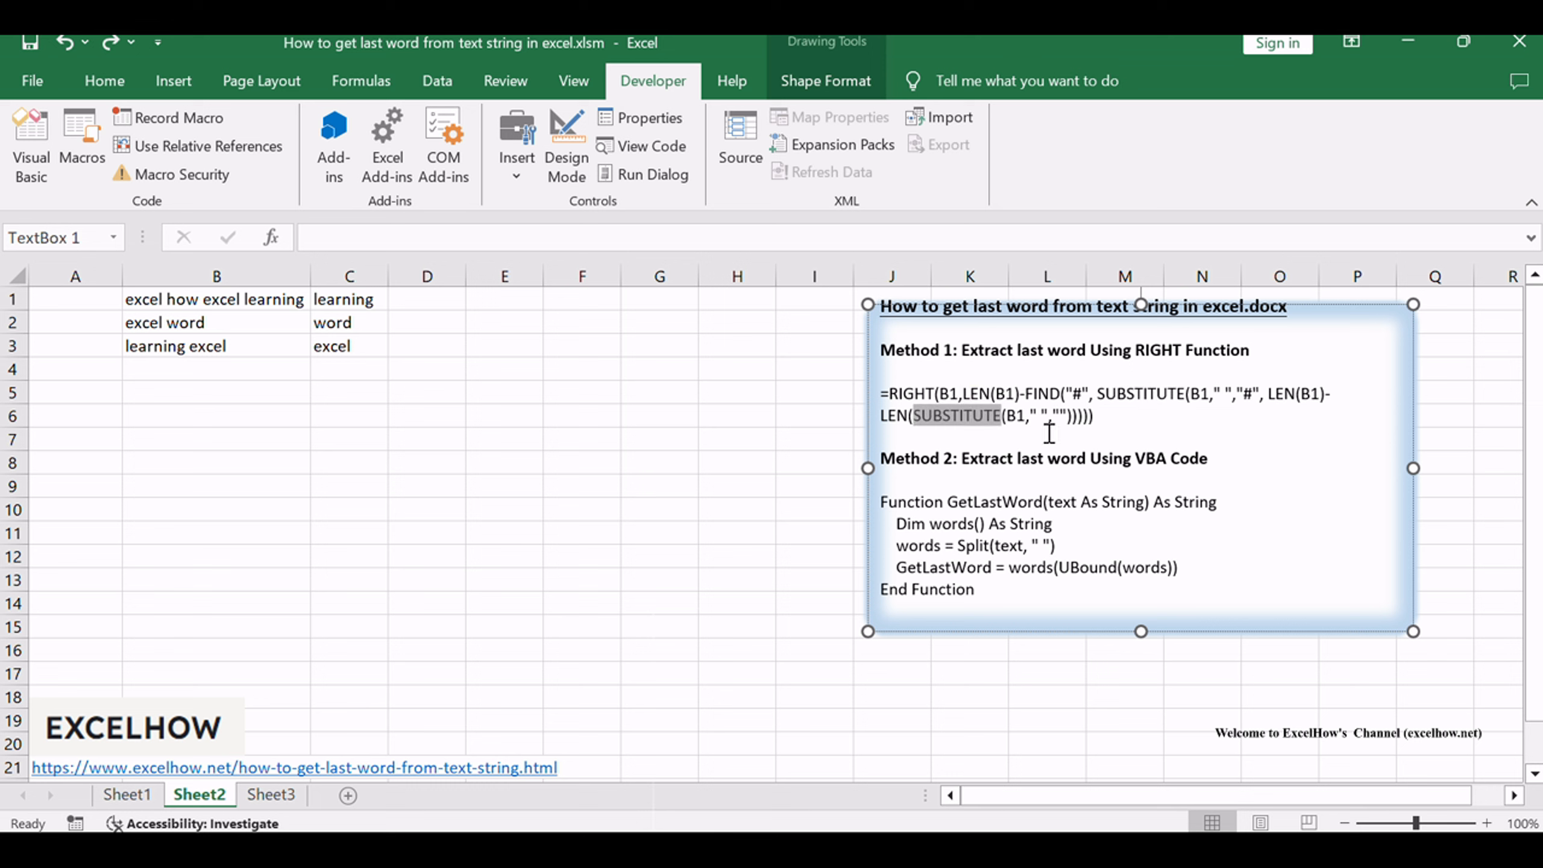
double_click(1036, 393)
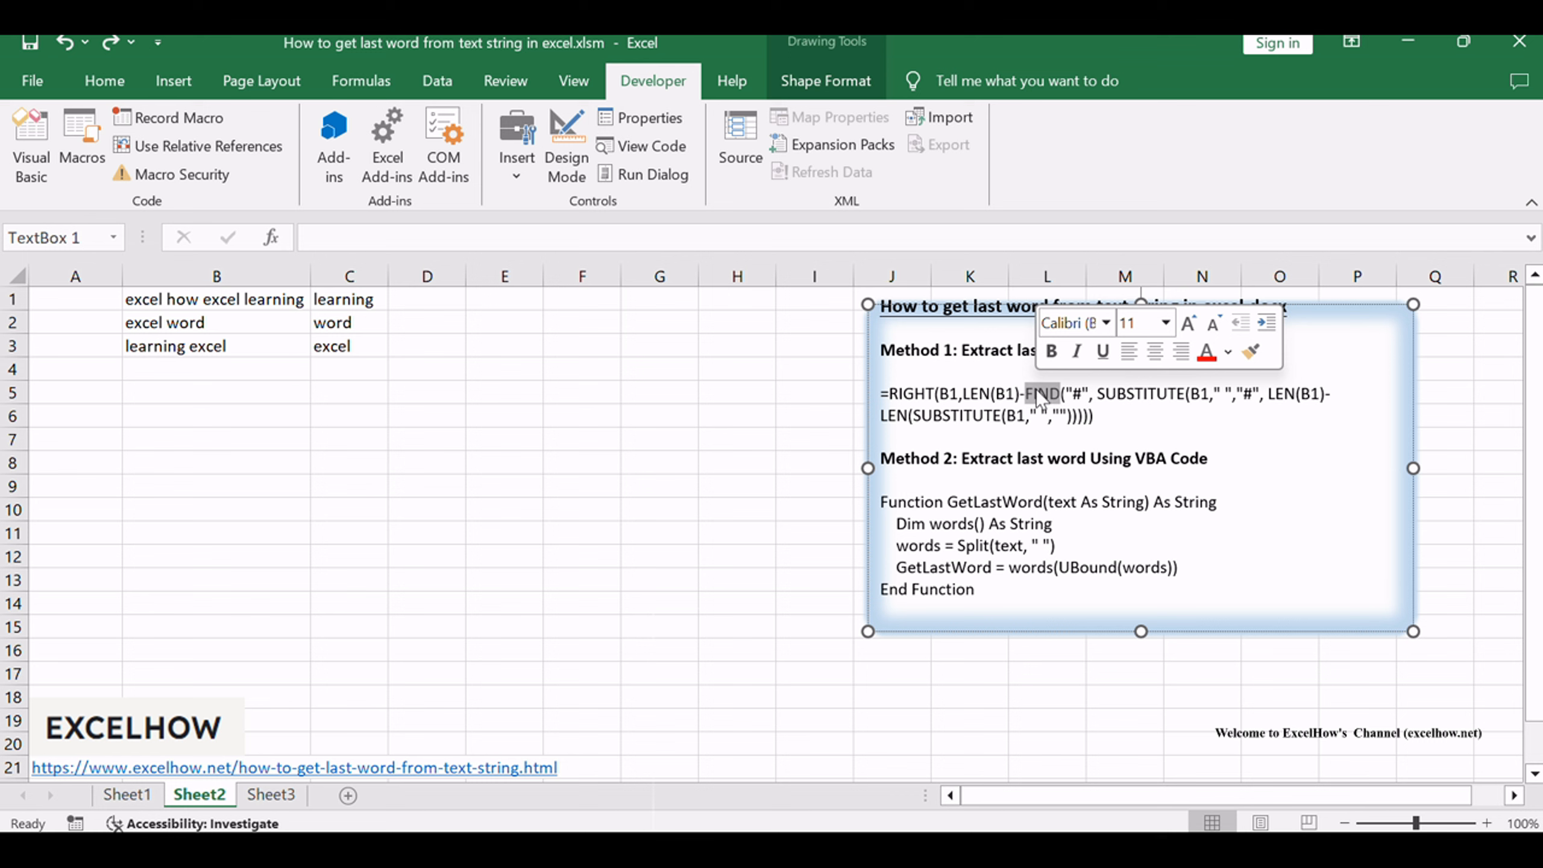
left_click(974, 389)
left_click_drag(974, 389, 1081, 409)
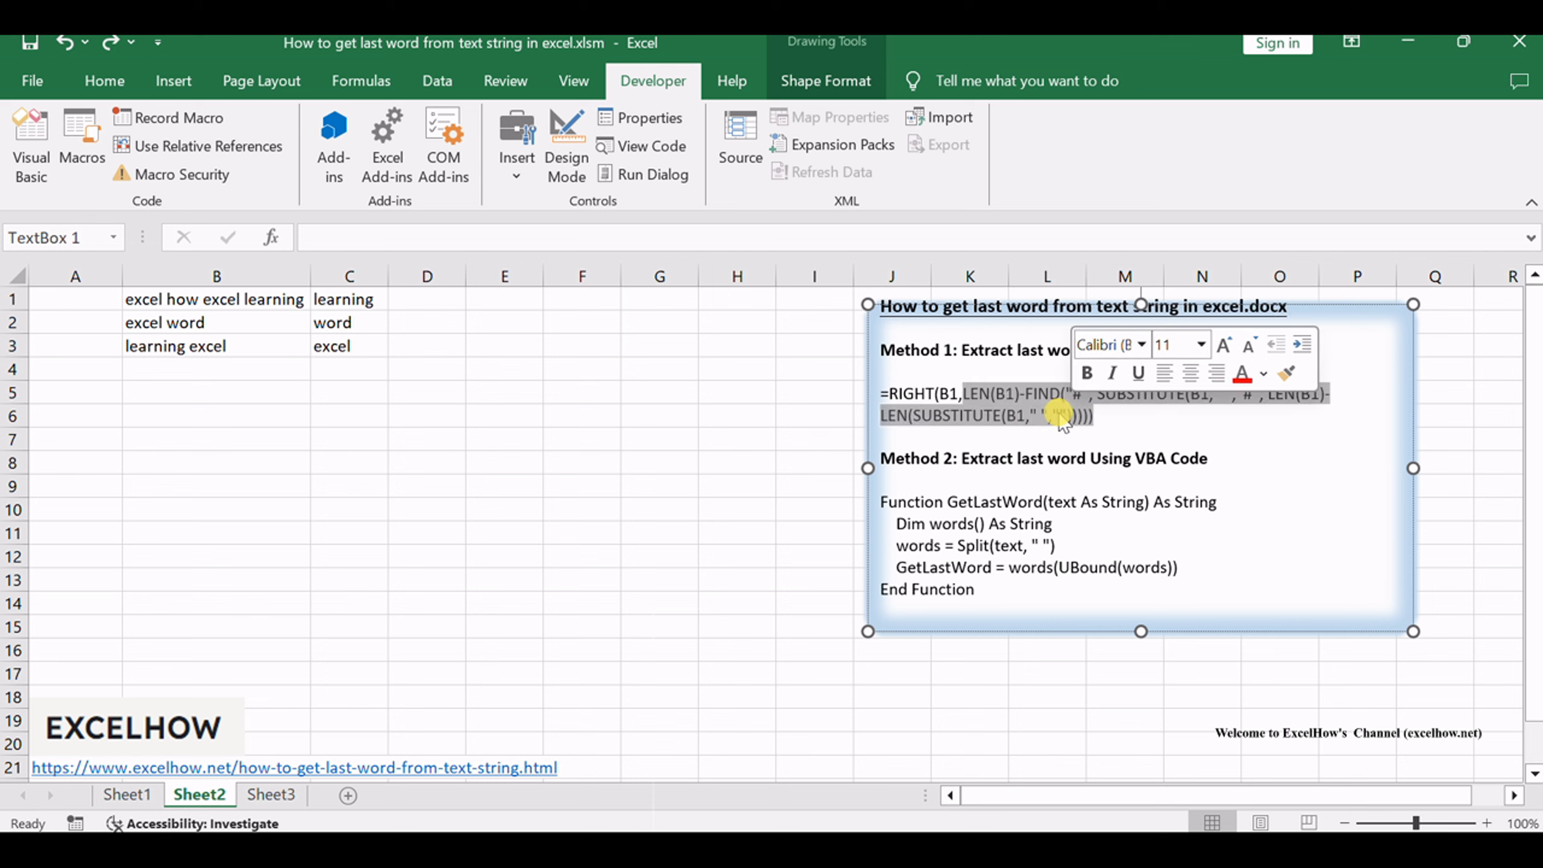
double_click(911, 392)
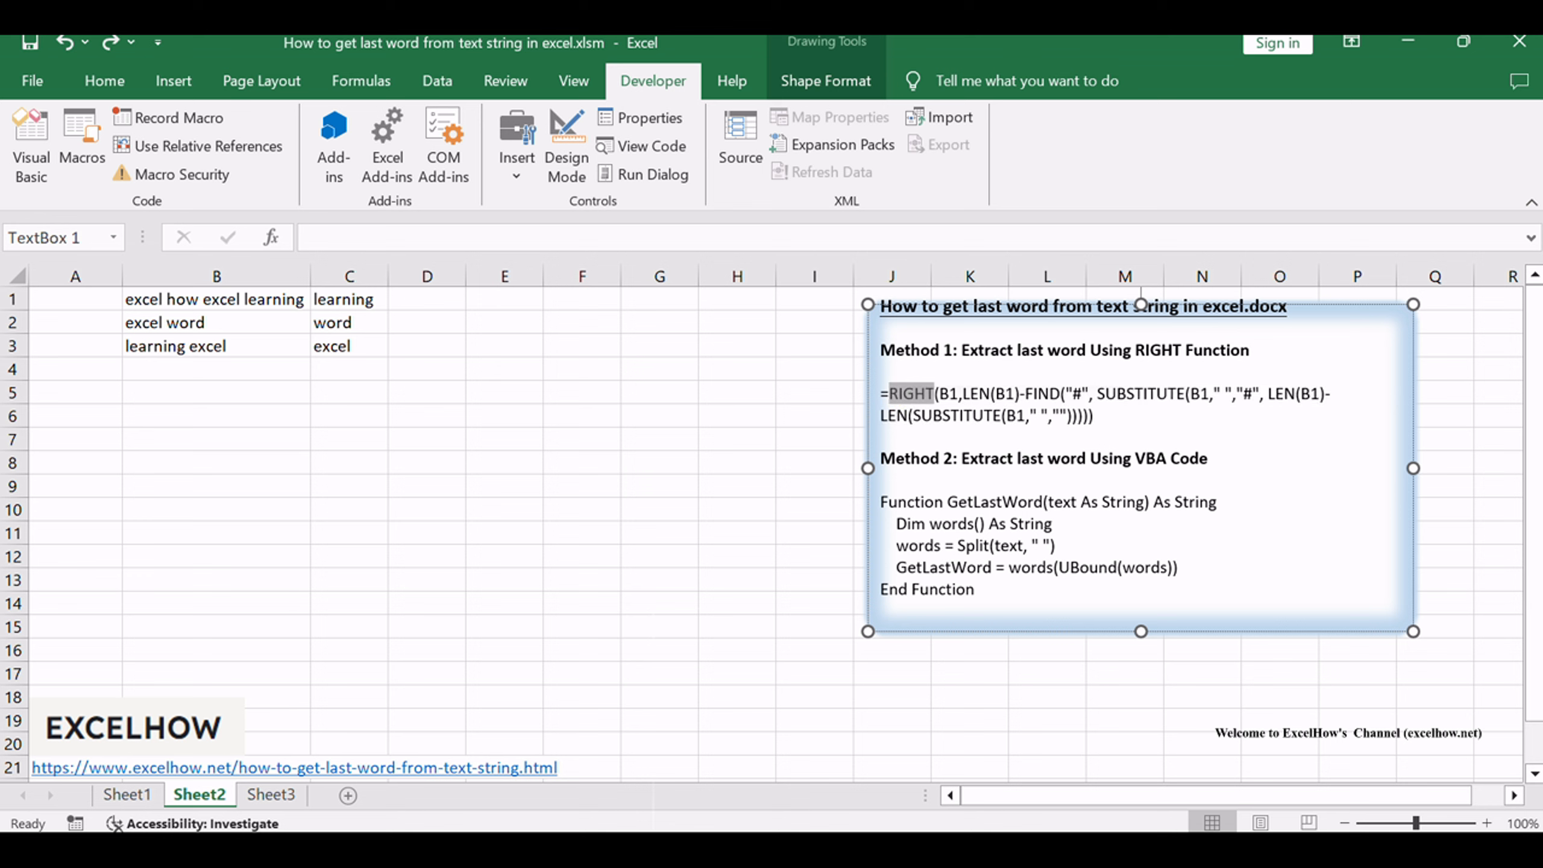
- Enter =RIGHT(B1,LEN(B1)-FIND("#", SUBSTITUTE(B1," ","#", LEN(B1)-LEN(SUBSTITUTE(B1," ",""))))) in cell D1
left_click(297, 423)
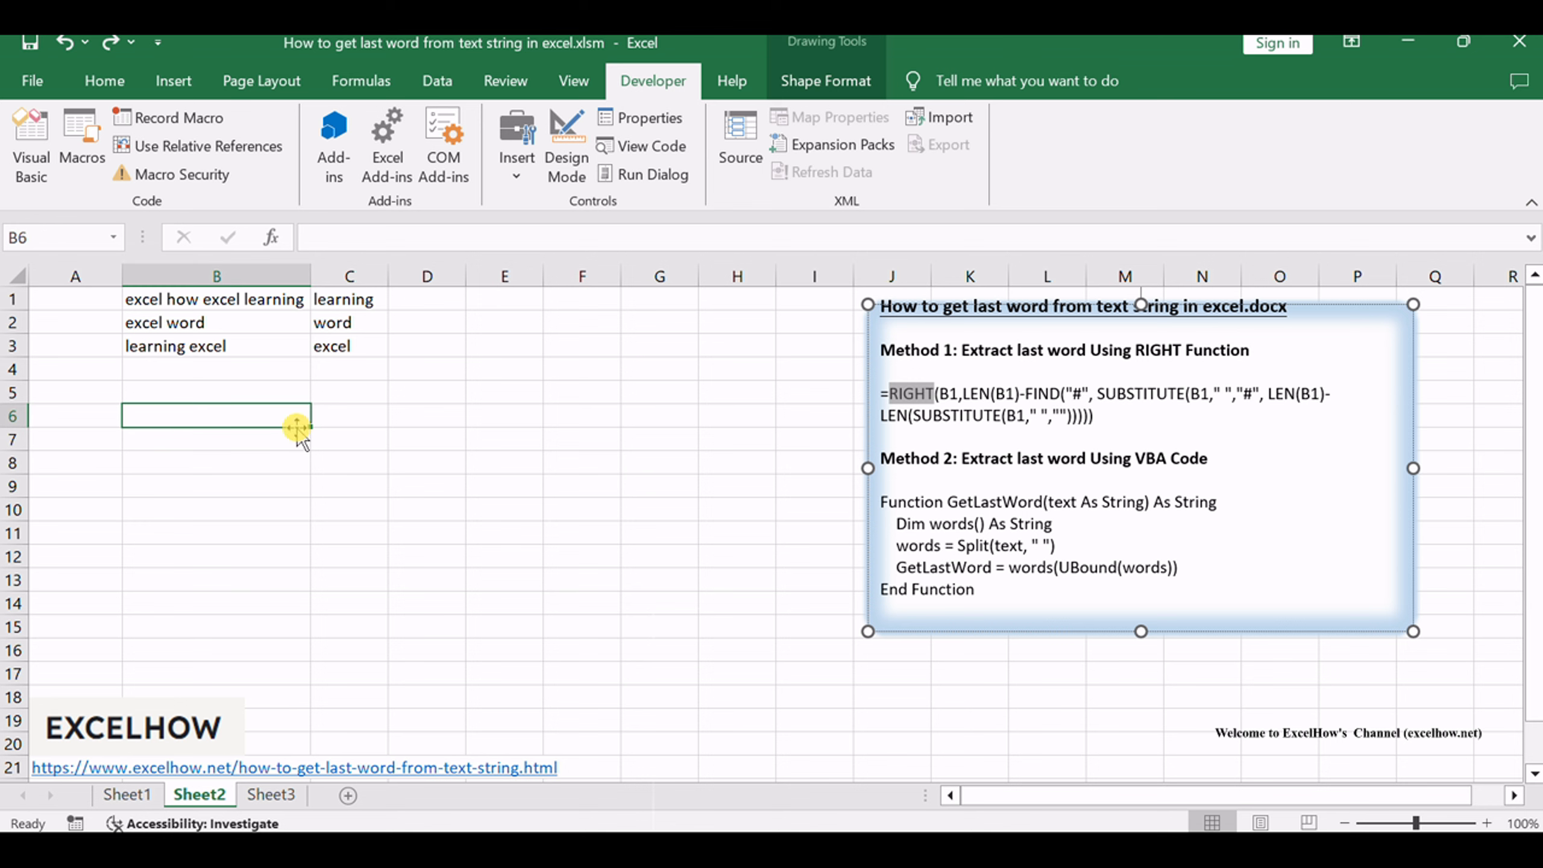
left_click(243, 303)
double_click(434, 299)
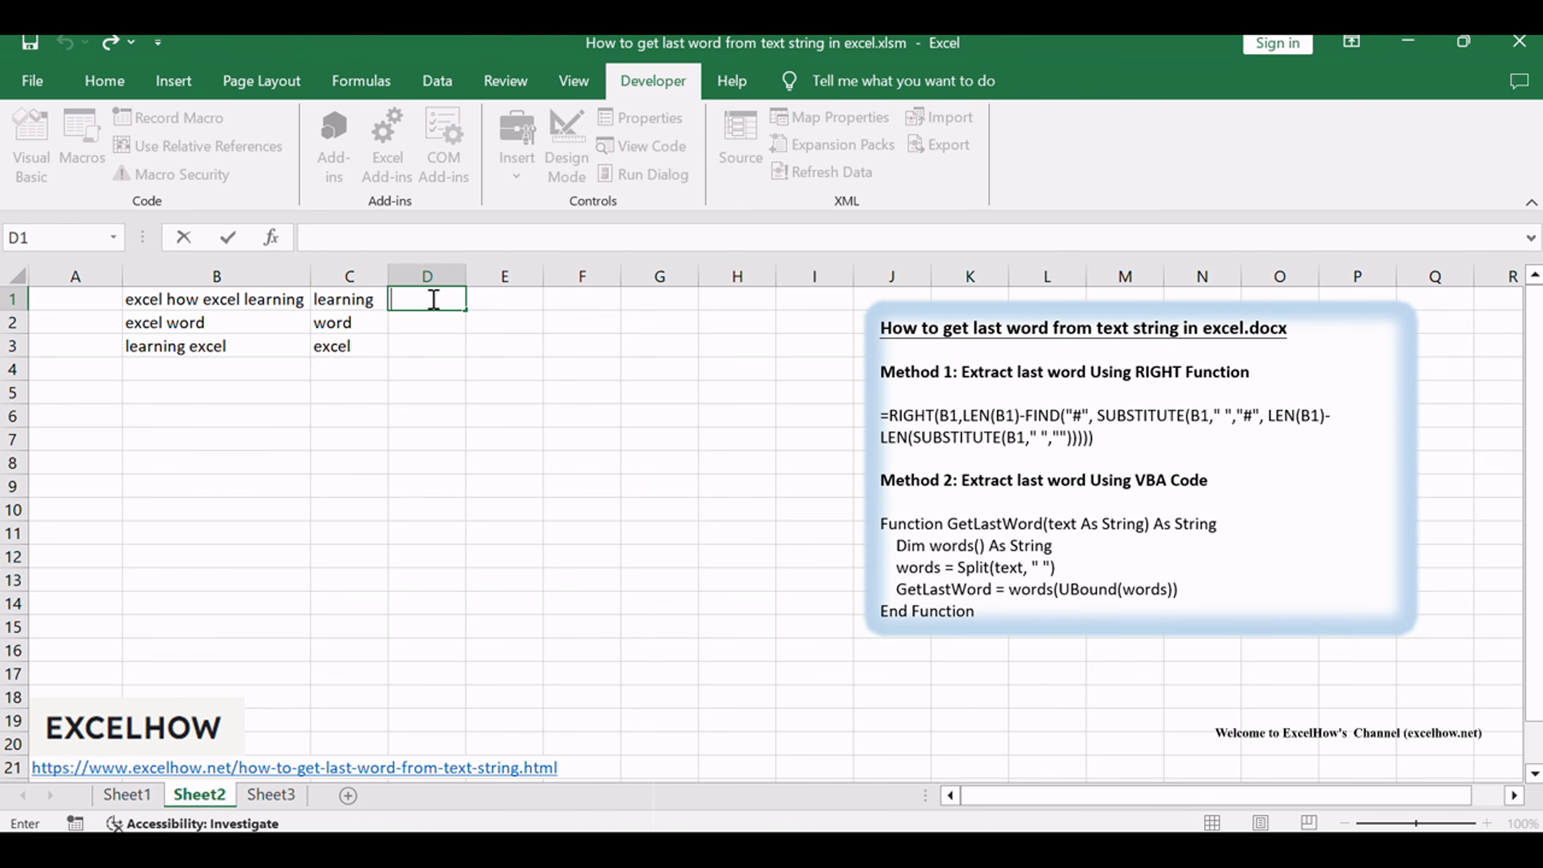
type("=RIGHT(B1,LEN(B1)-FIND(\"#\", SUBSTITUTE(B1,\" \",\"#\", LEN(B1)-LEN(SUBSTITUTE(B1,\" \",\"\")))))")
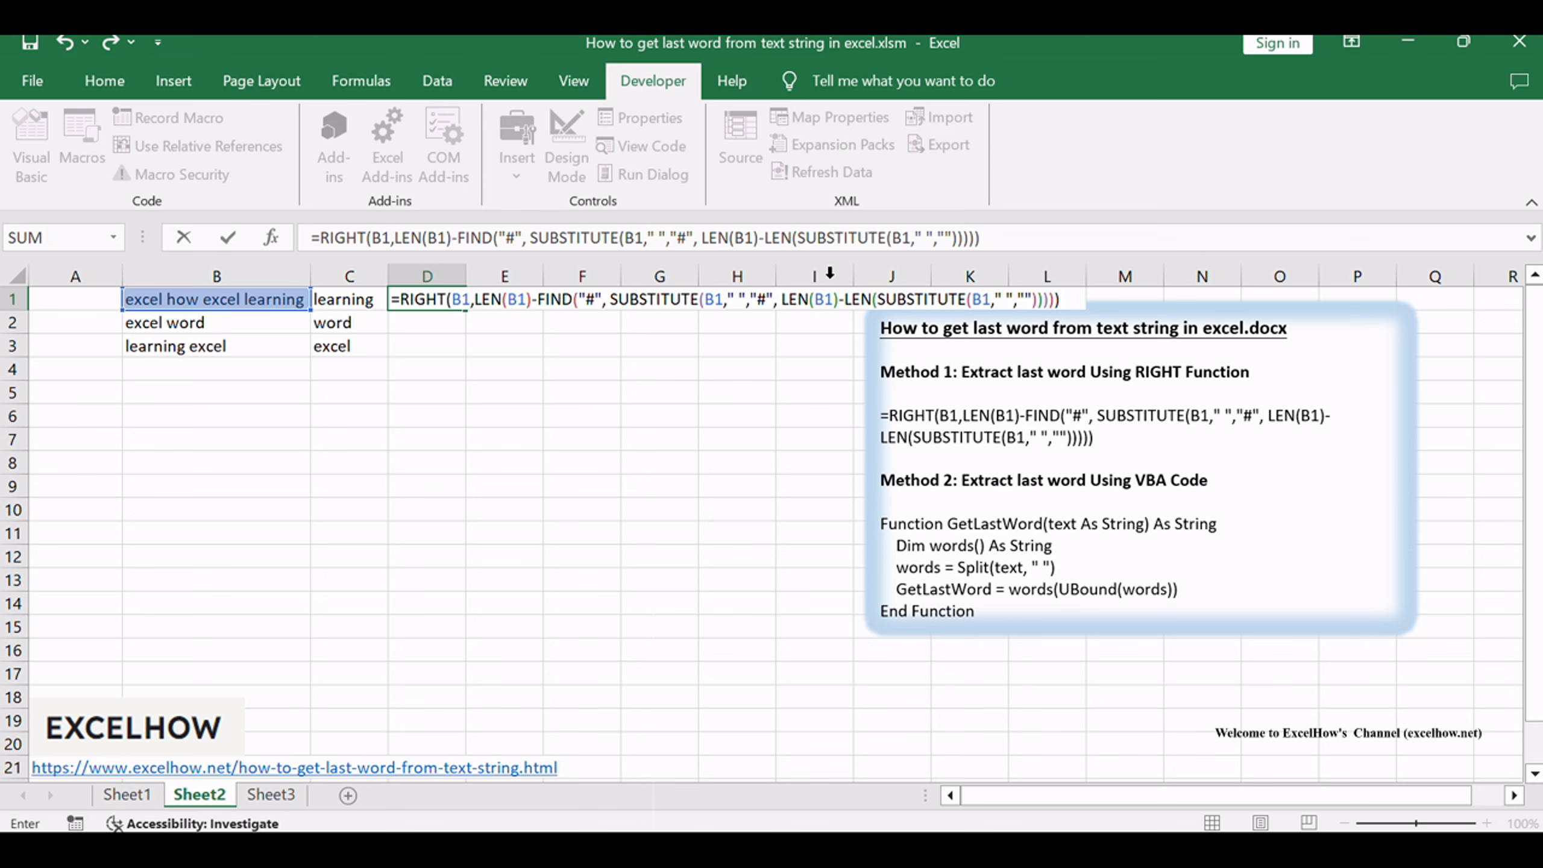
left_click(1003, 241)
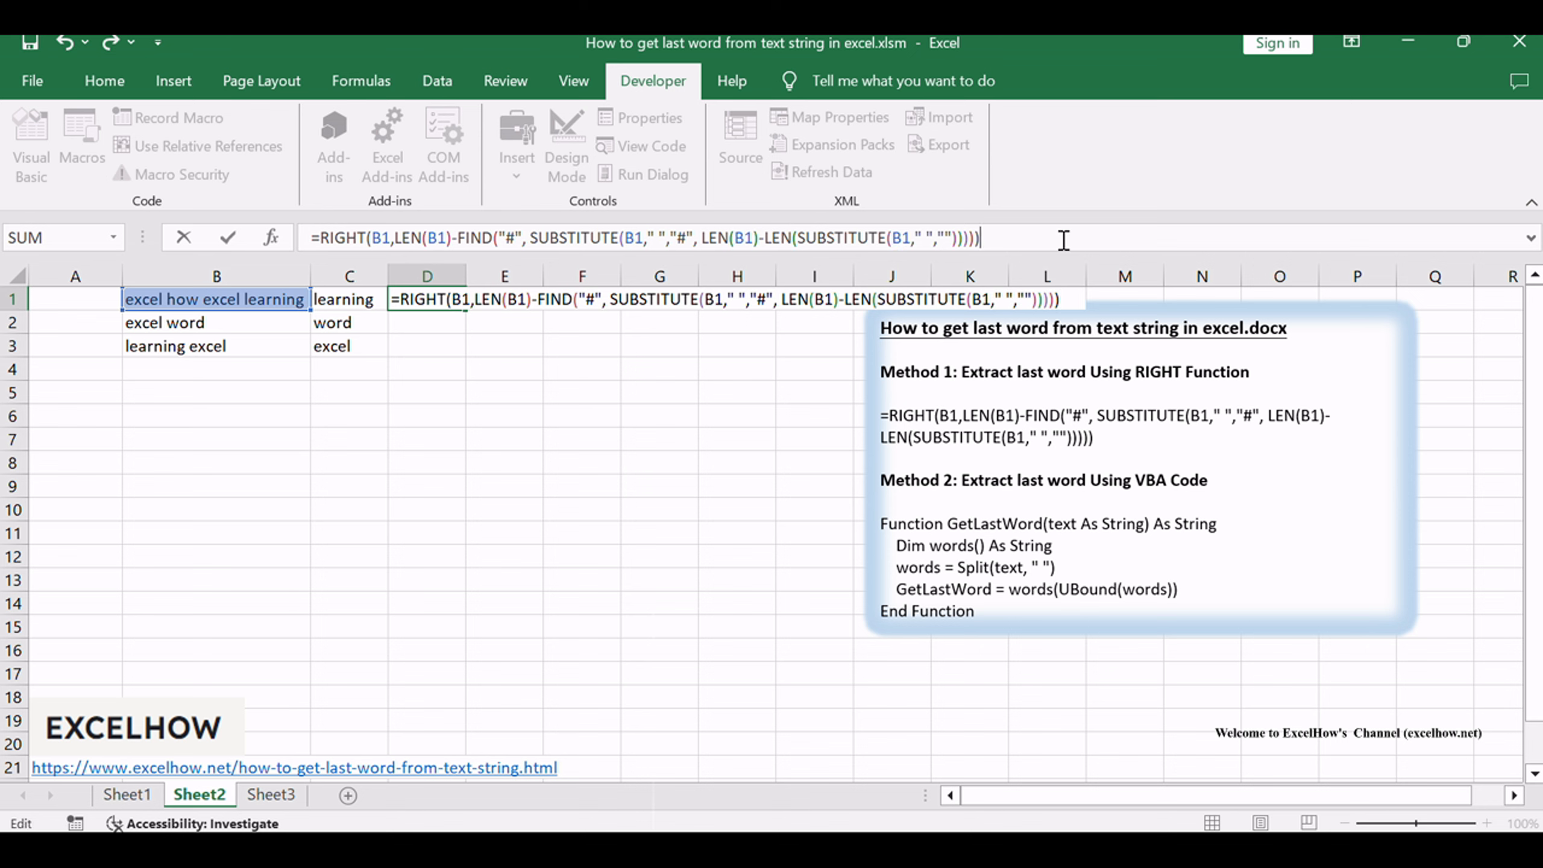
key("Return")
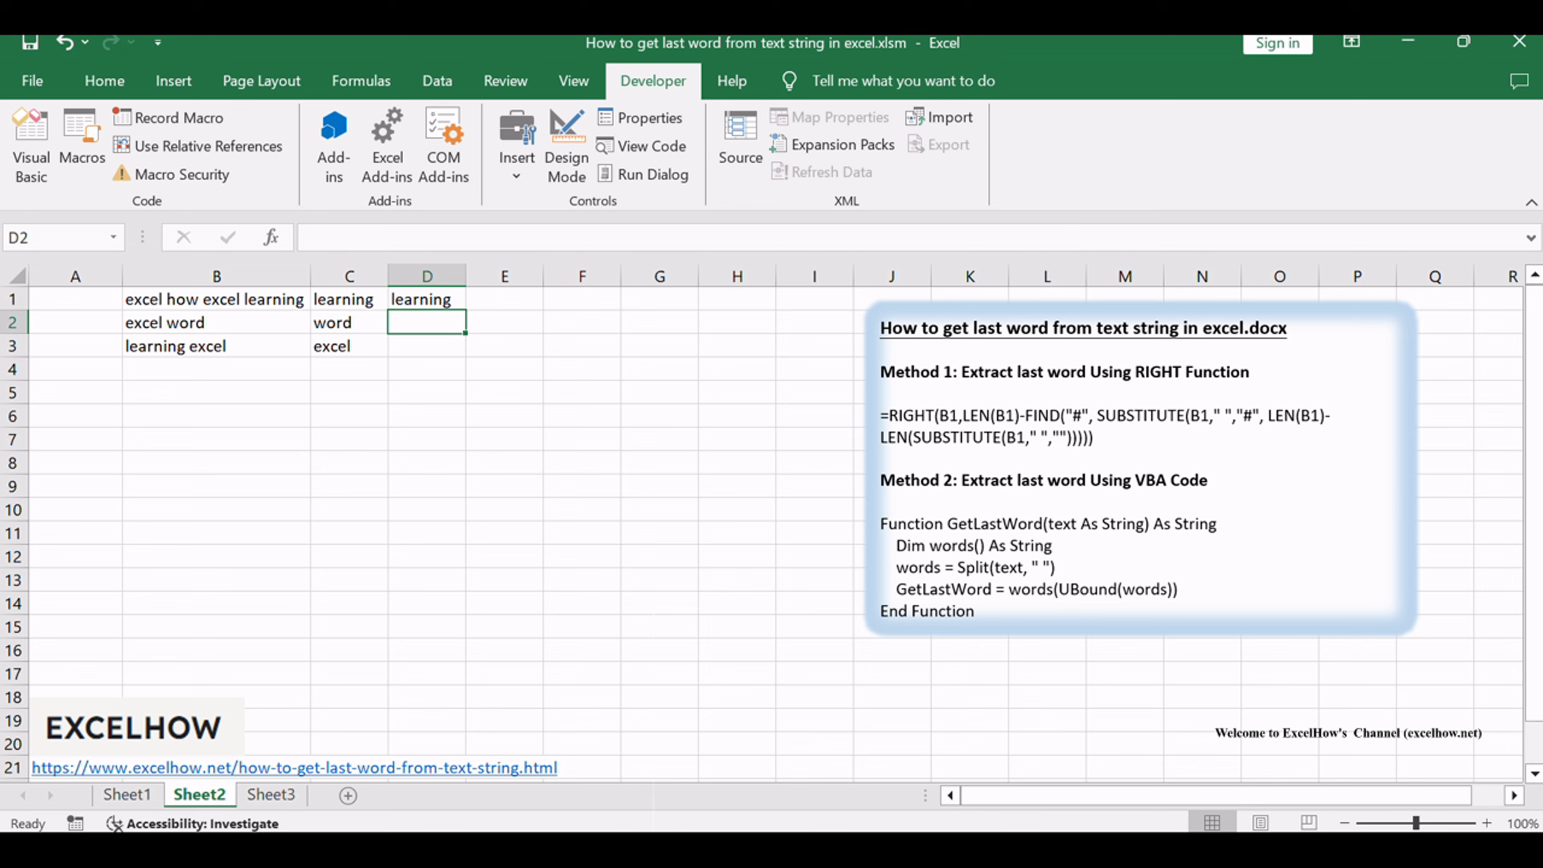
- Fill the last-word formula from D1 down through D3
key("alt+Tab")
left_click(428, 299)
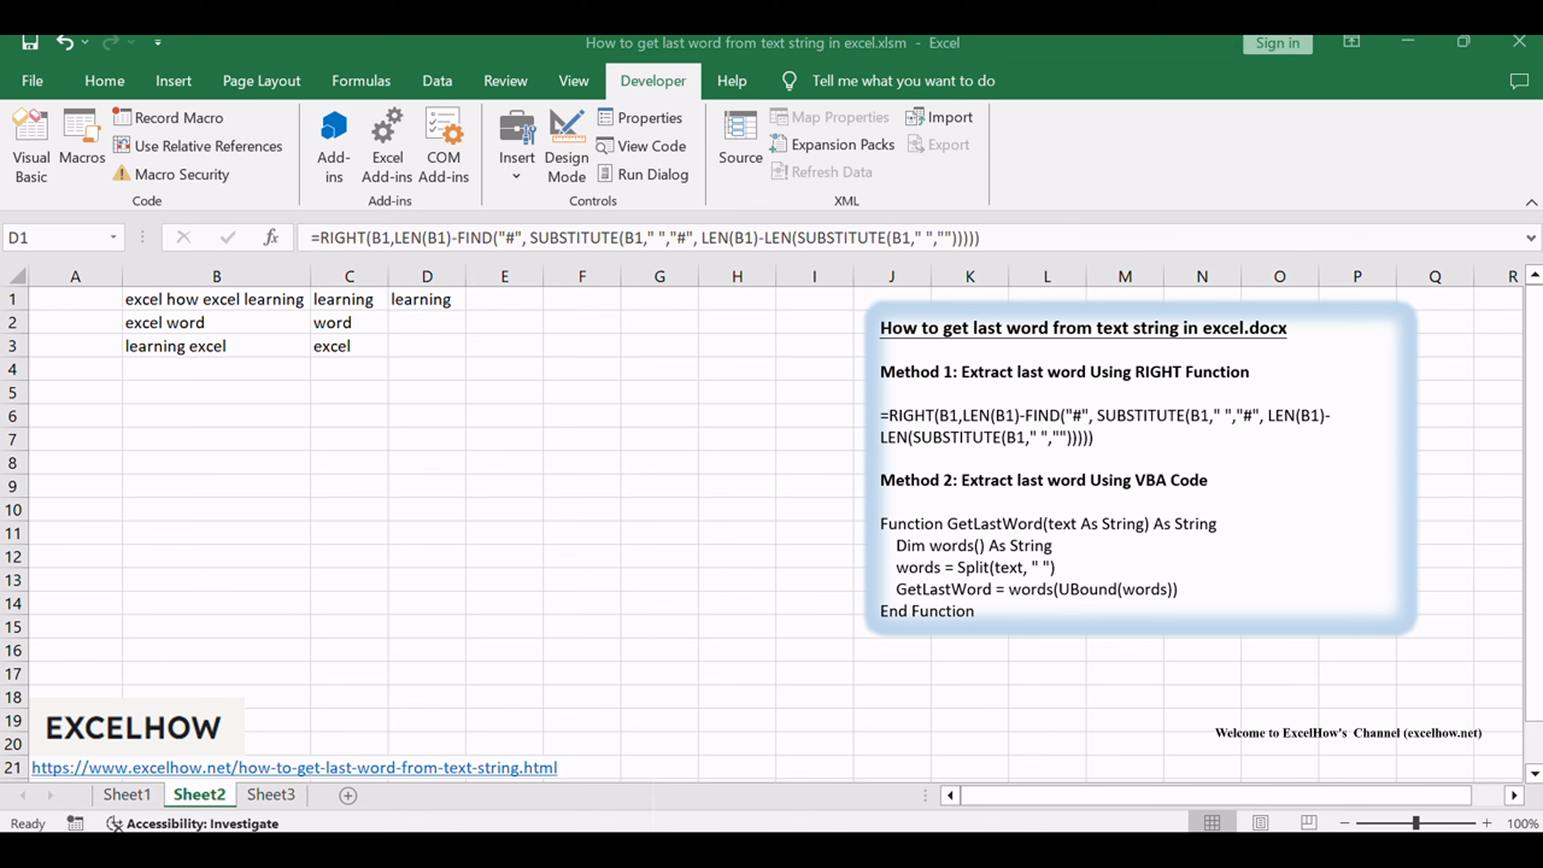
key("alt+Tab")
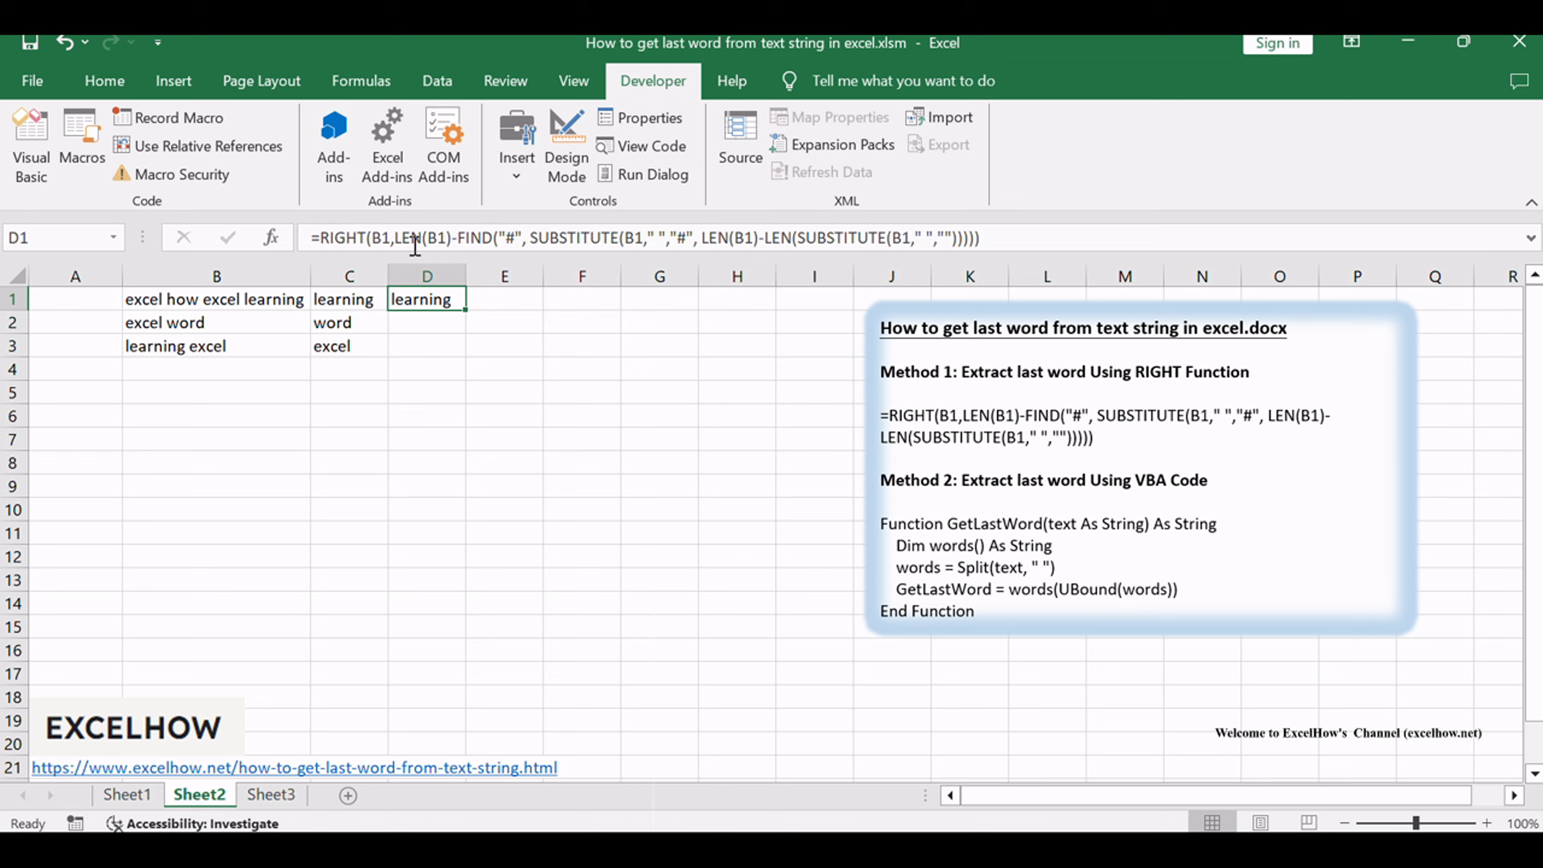
left_click_drag(463, 308, 455, 355)
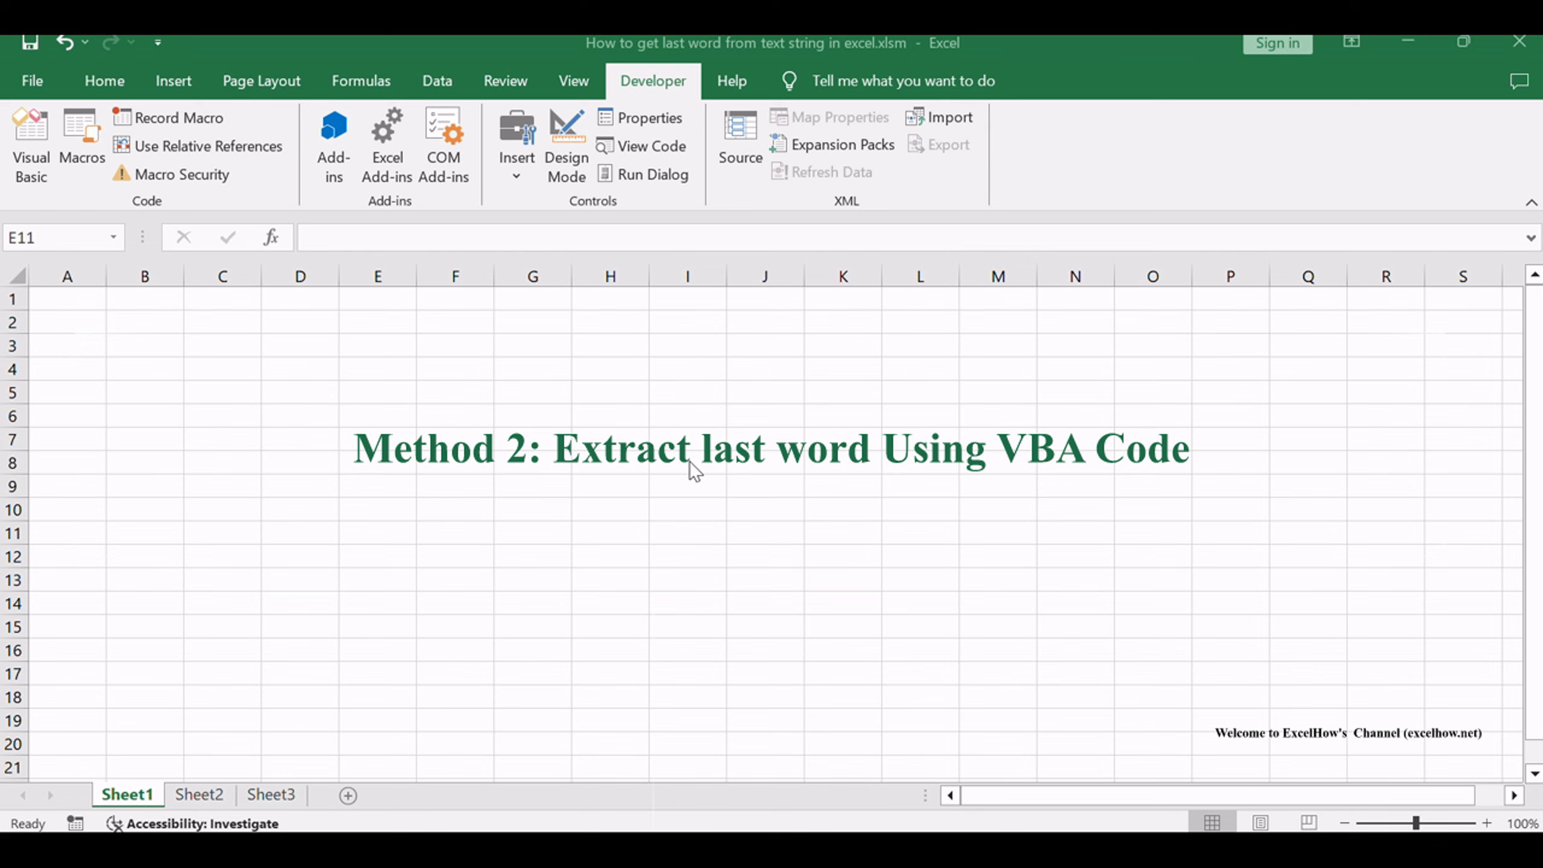
- Return to Sheet2 and review the Method 2 VBA code in the text box
left_click(203, 801)
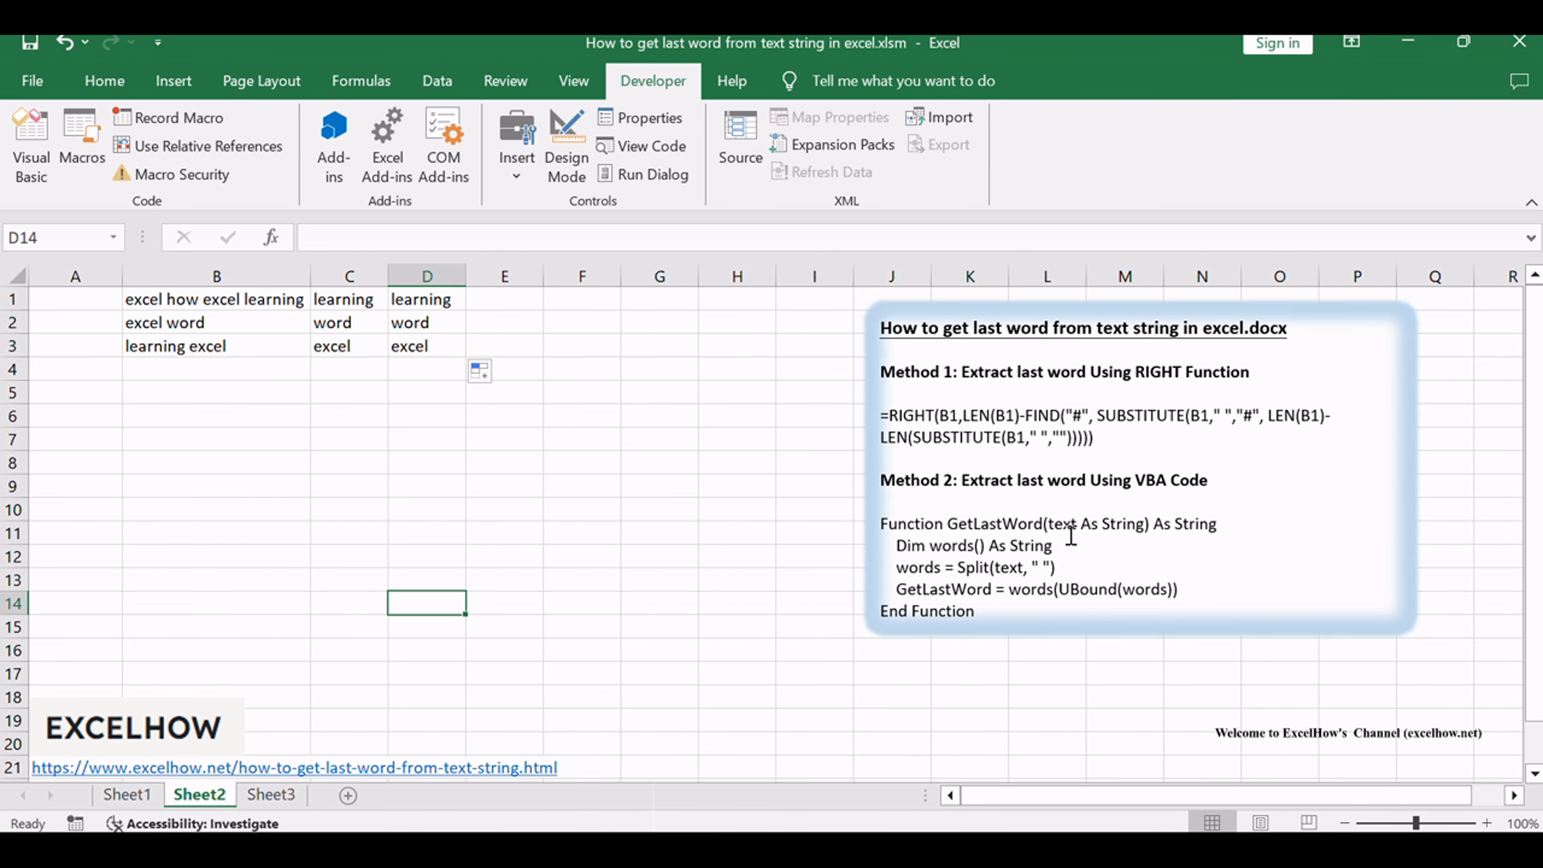
left_click_drag(1133, 488, 1191, 484)
left_click(1103, 503)
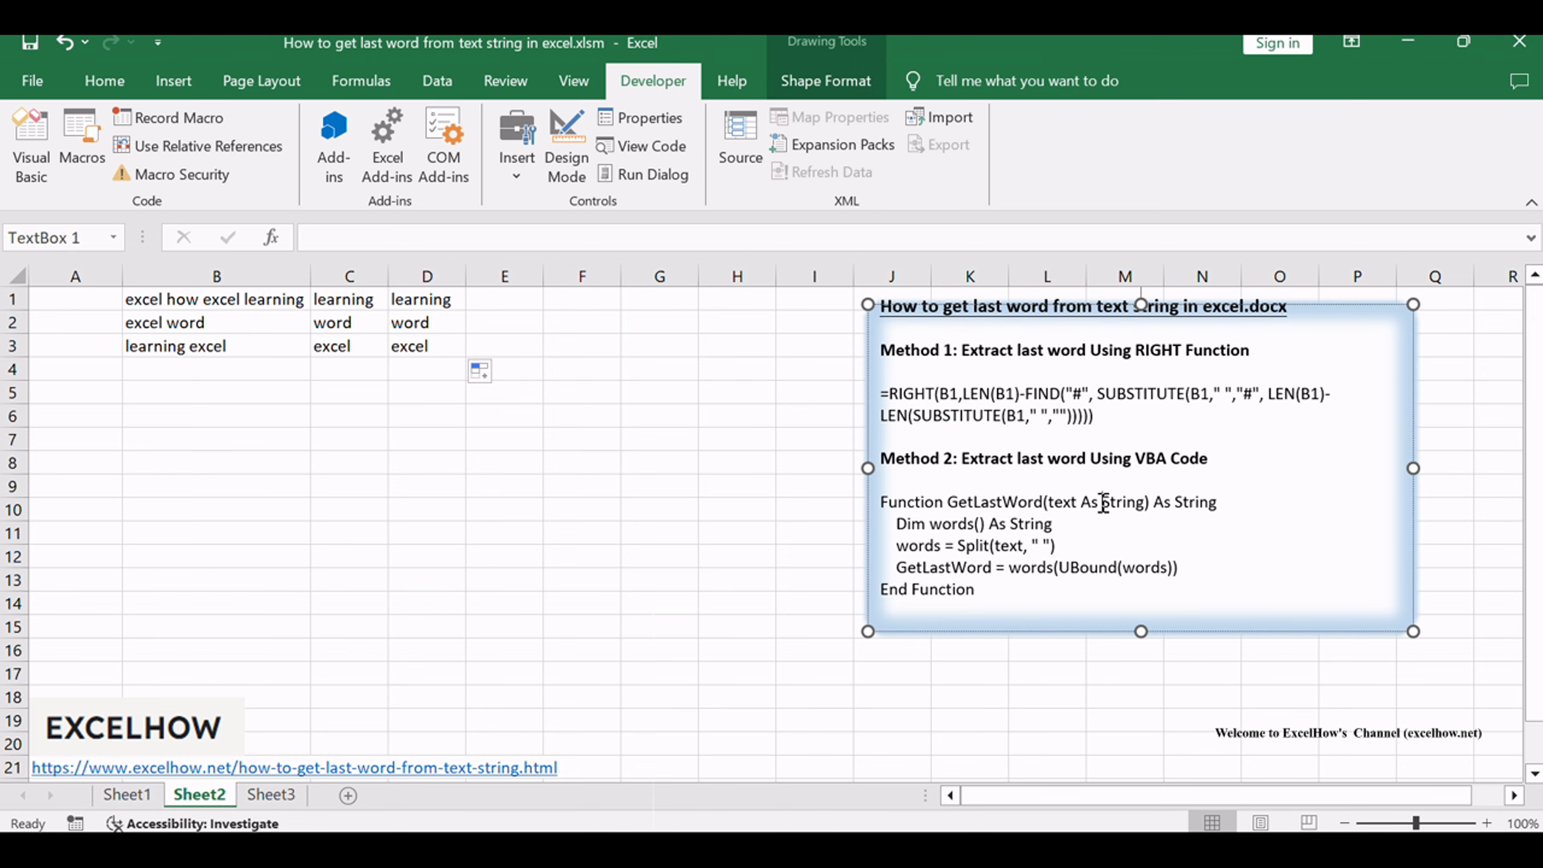
left_click(624, 511)
- Open the Visual Basic editor and insert a new standard module in the workbook's project
key("alt+F11")
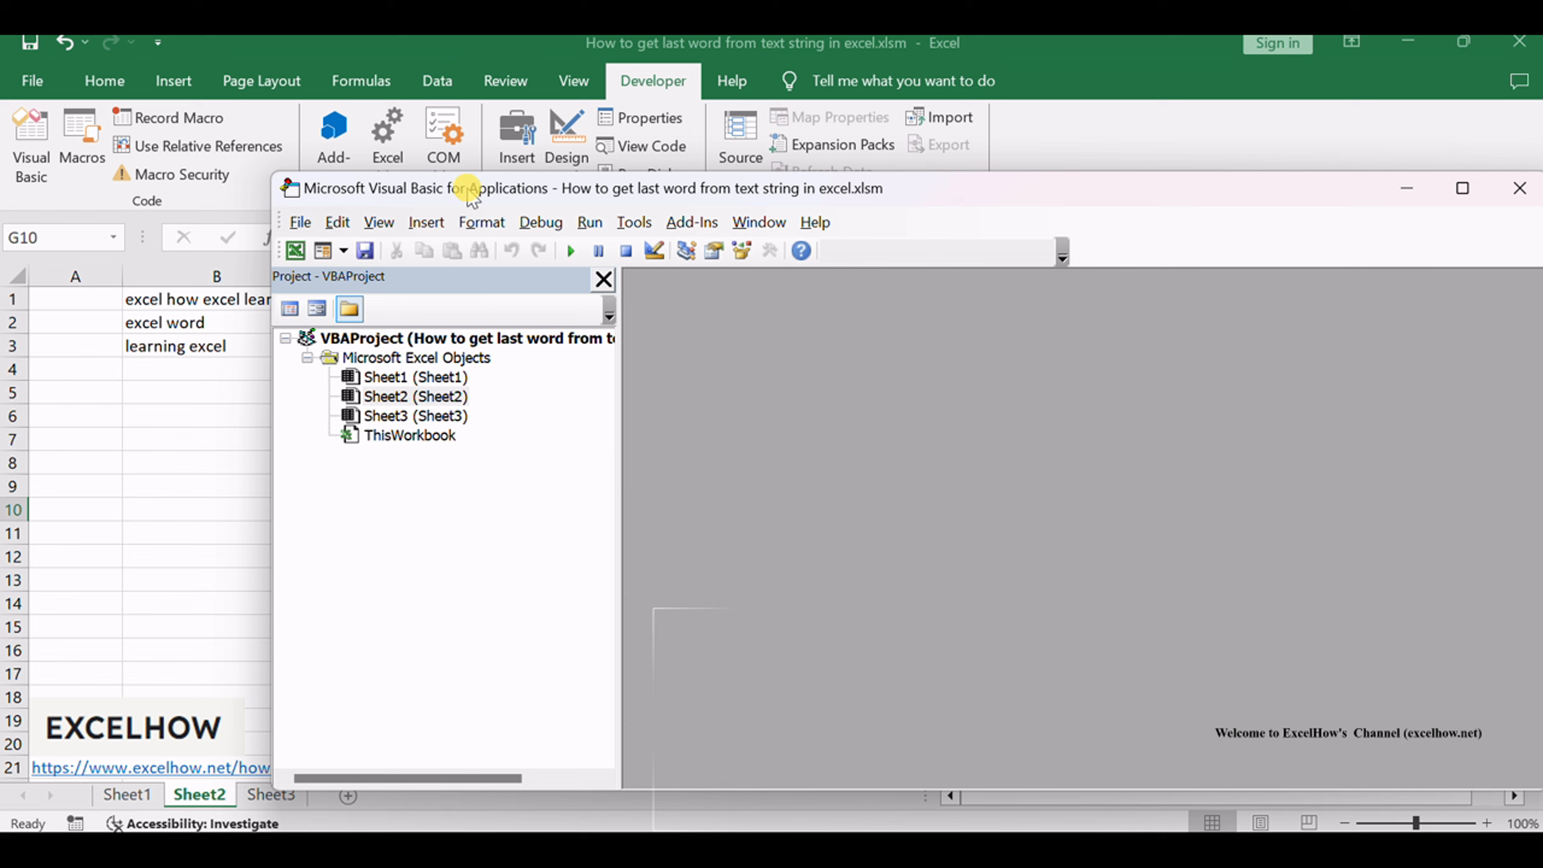
left_click(425, 221)
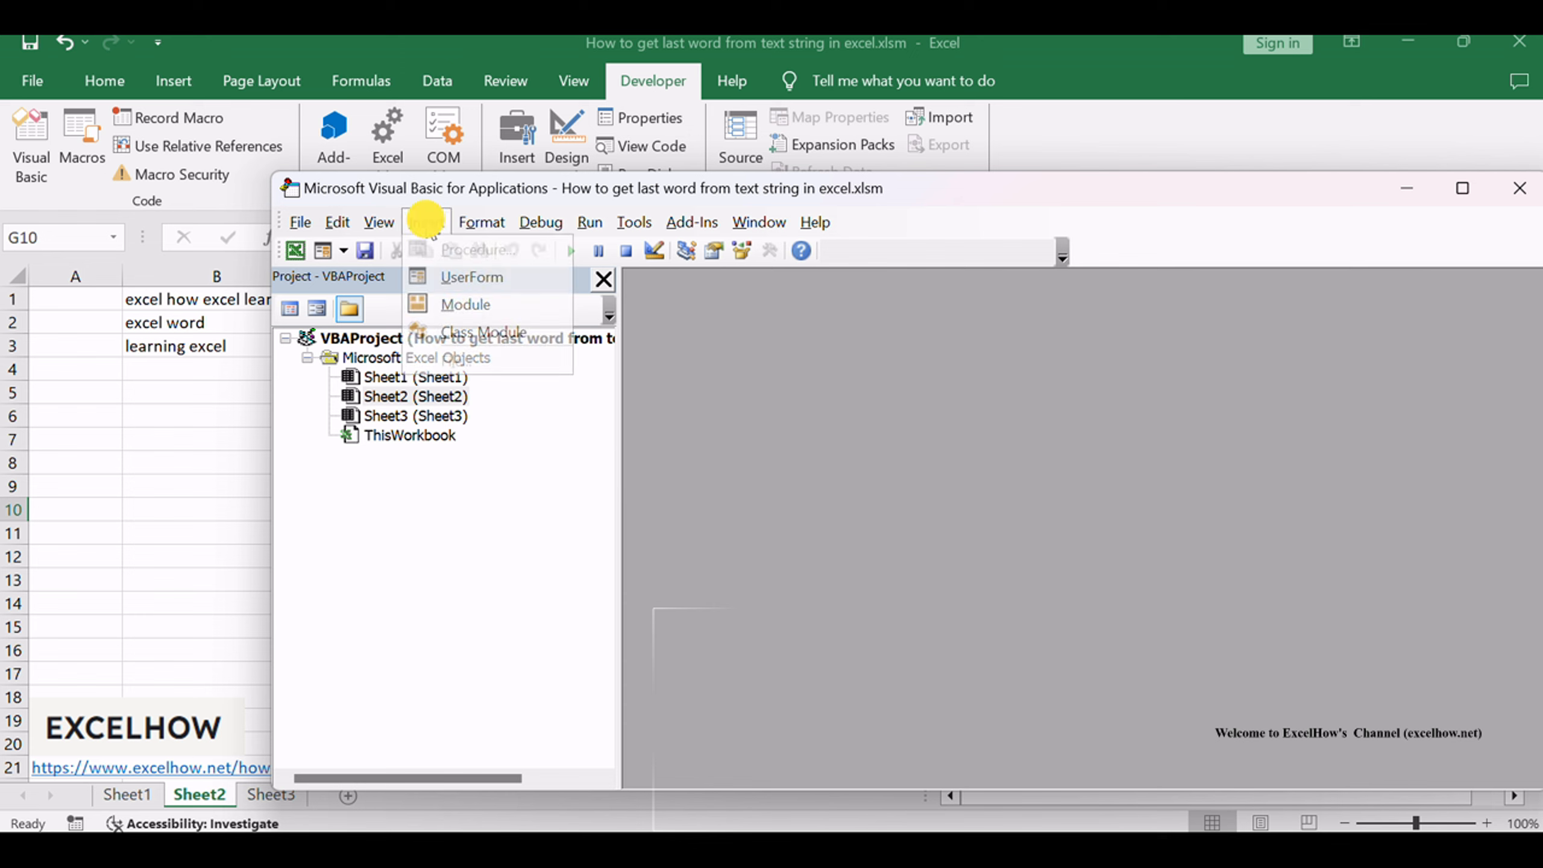
left_click(456, 303)
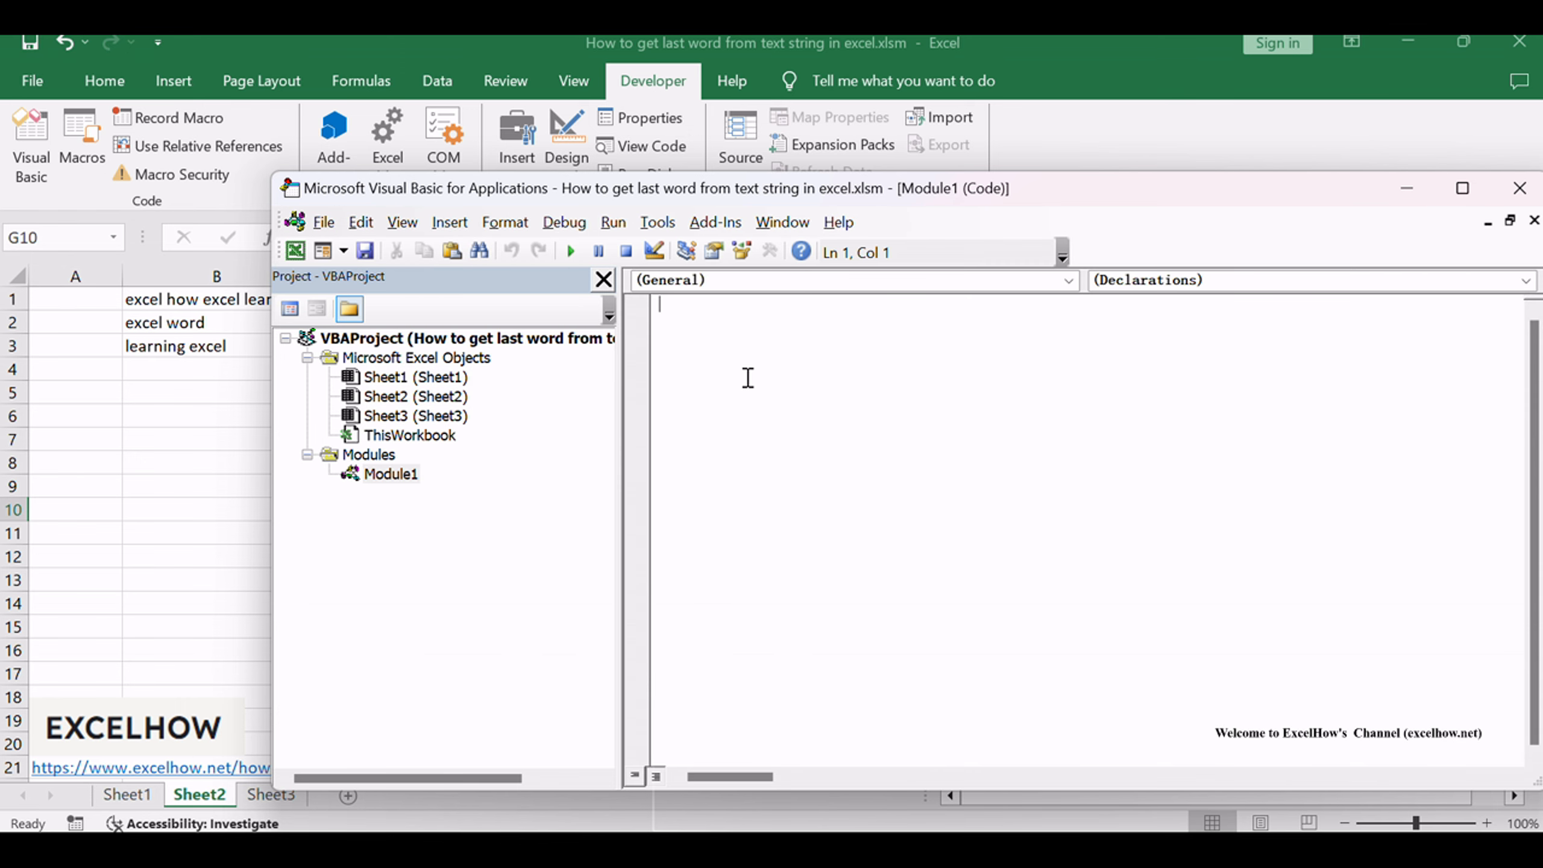
- Add the function GetLastWord(text As String), splitting text by " " and returning words(UBound(words)), and close the Visual Basic editor
type("Function GetLastWord(text As String) As String     Dim words() As String     words = Split(text, \" \")     GetLastWord = words(UBound(words)) End Function")
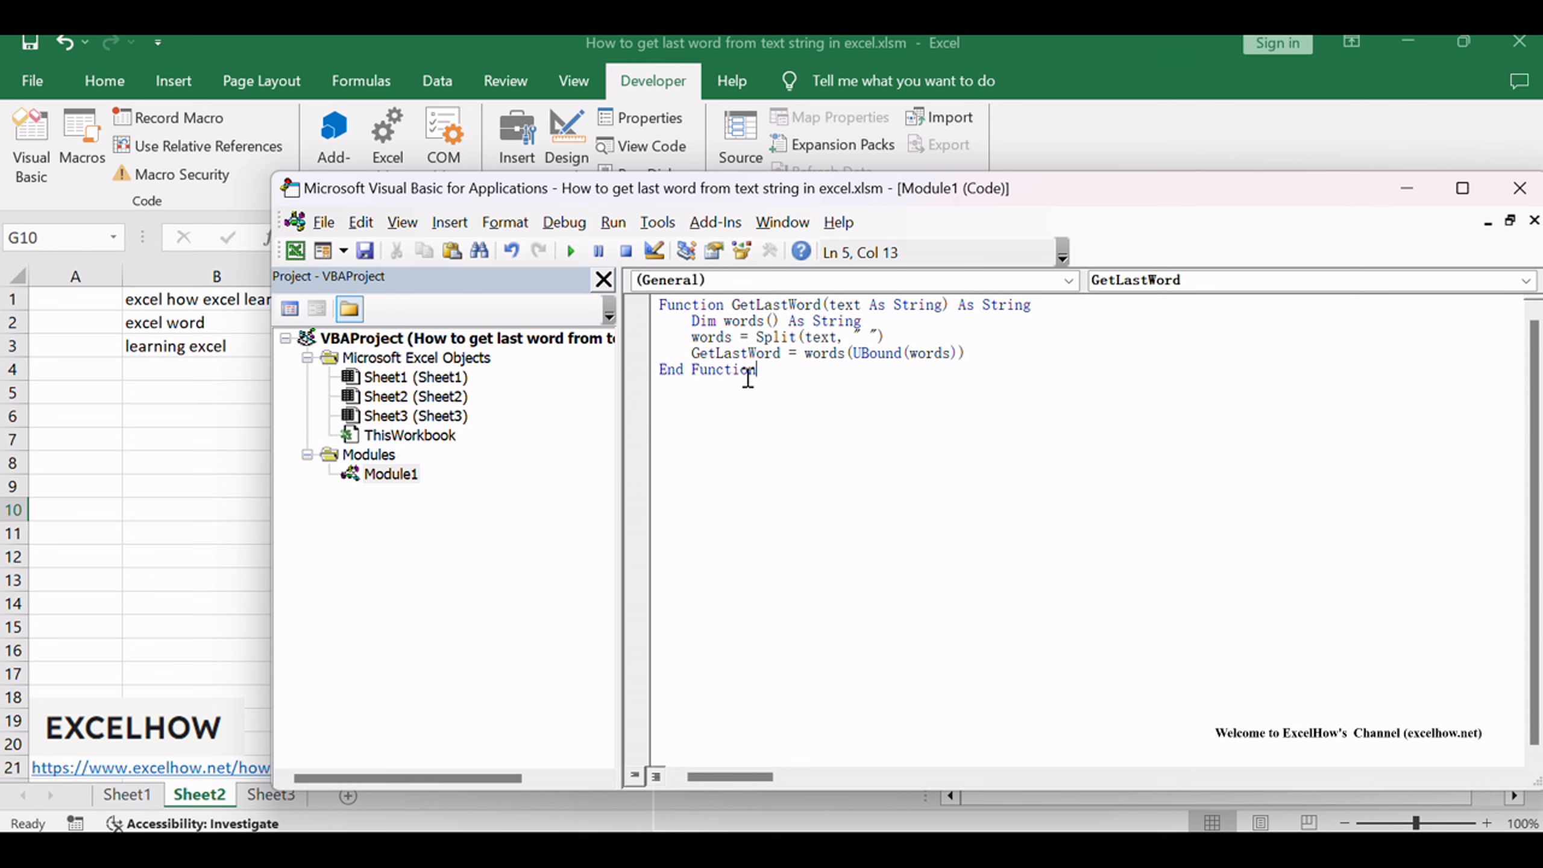
left_click_drag(731, 304, 808, 296)
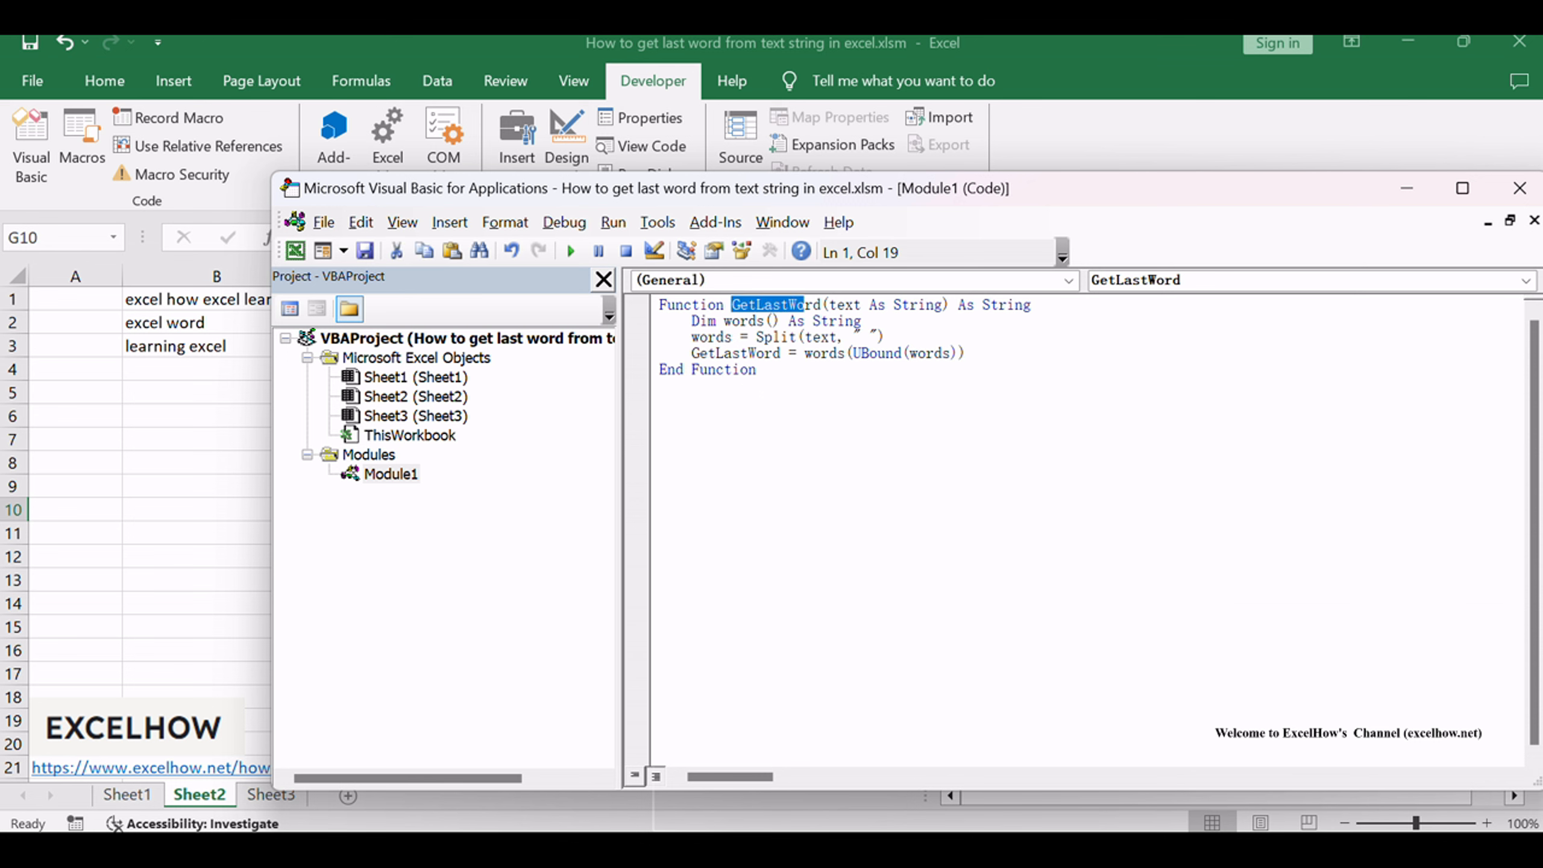
left_click(958, 388)
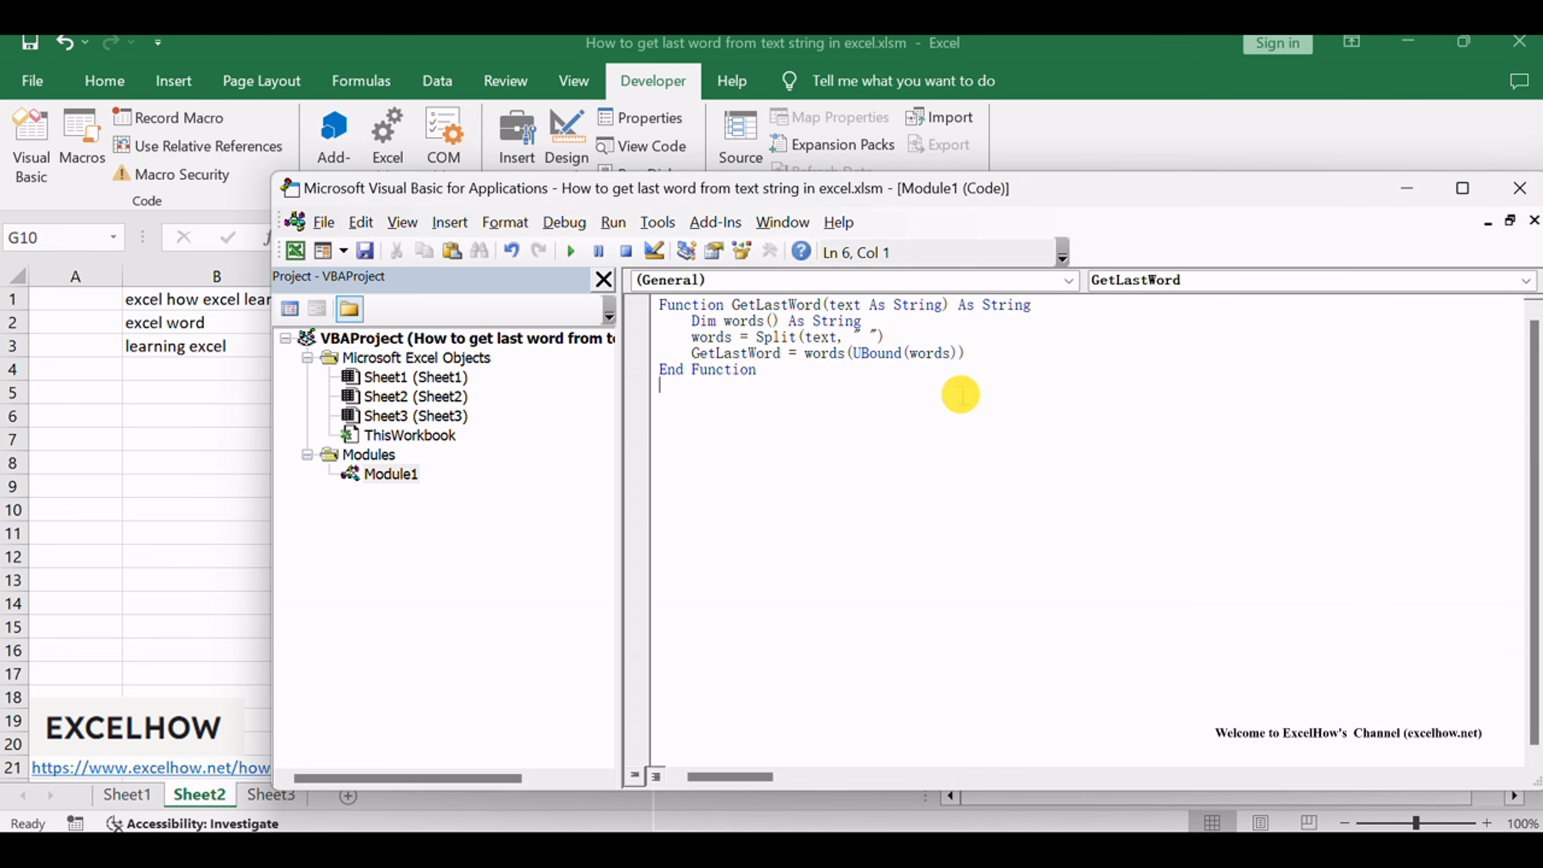
left_click(1524, 196)
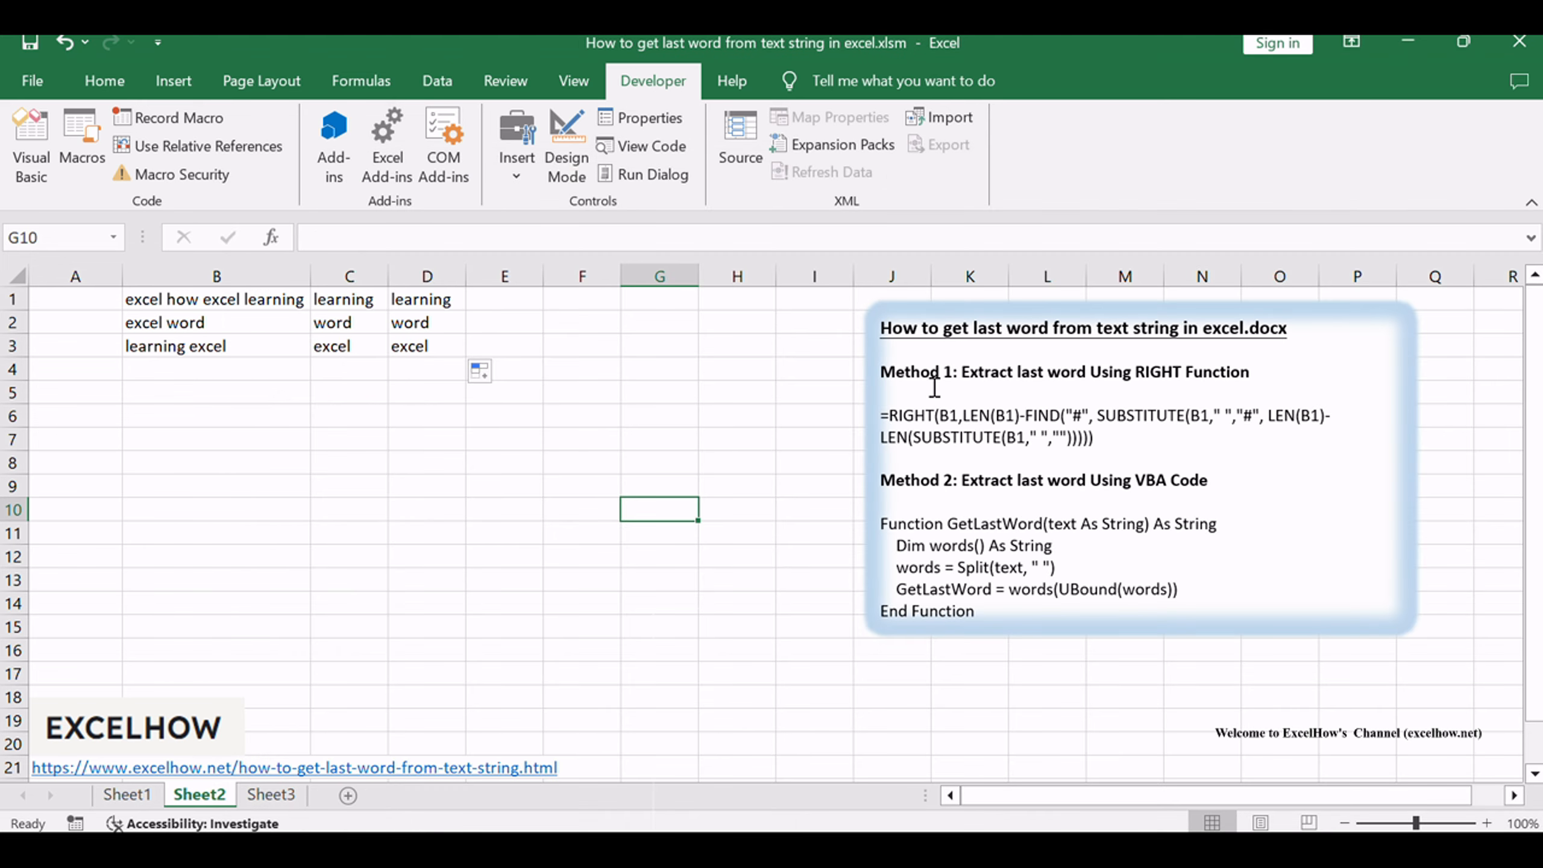
- Enter =GetLastWord(B1) in cell E1 and fill it down through E3
left_click(660, 423)
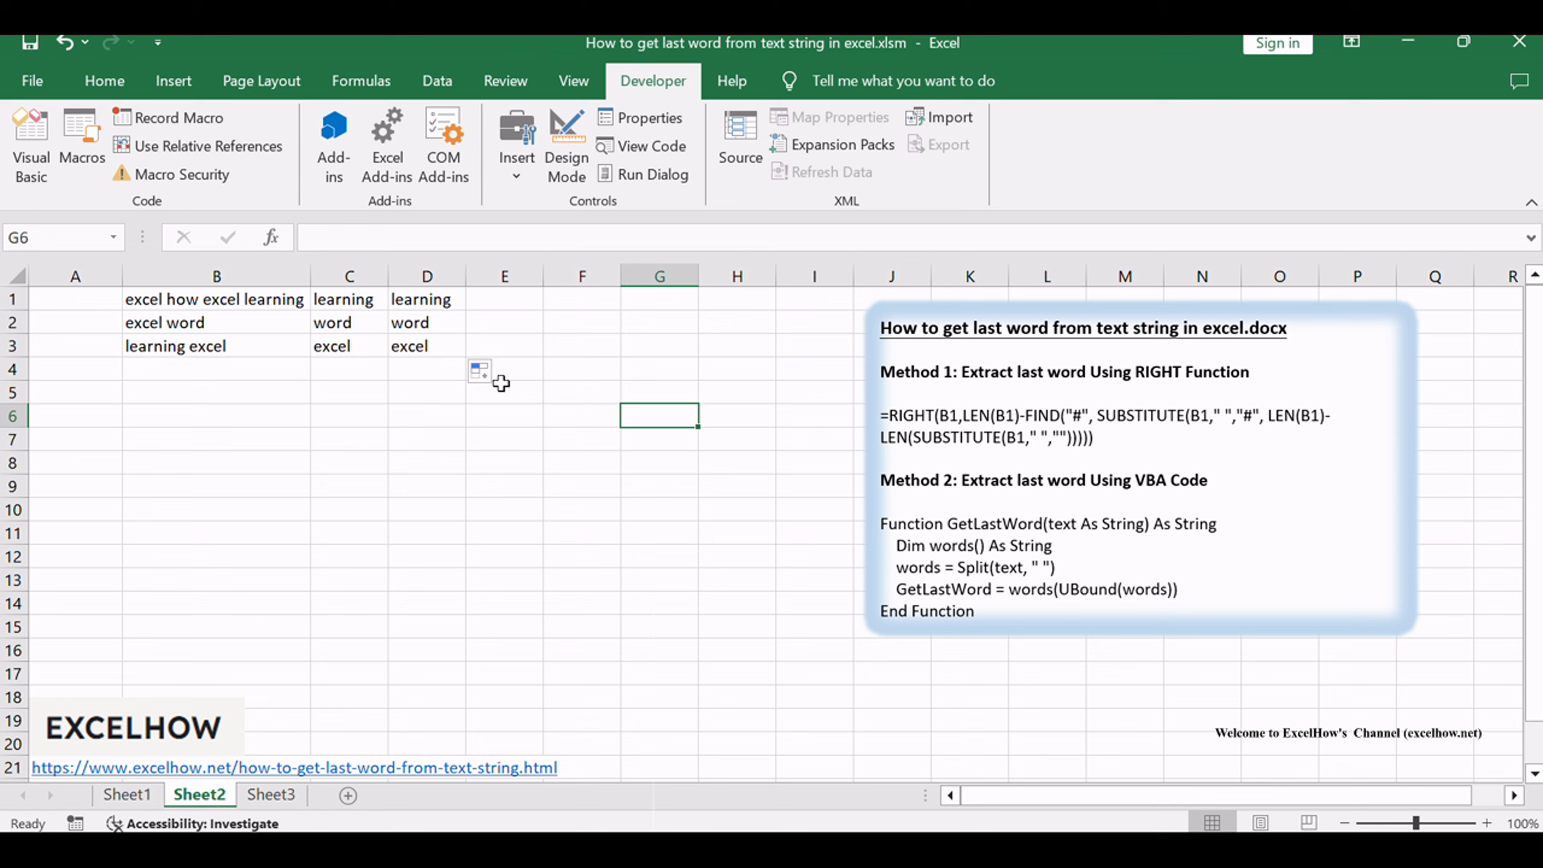
double_click(504, 299)
type("=GetLastWord(B1)")
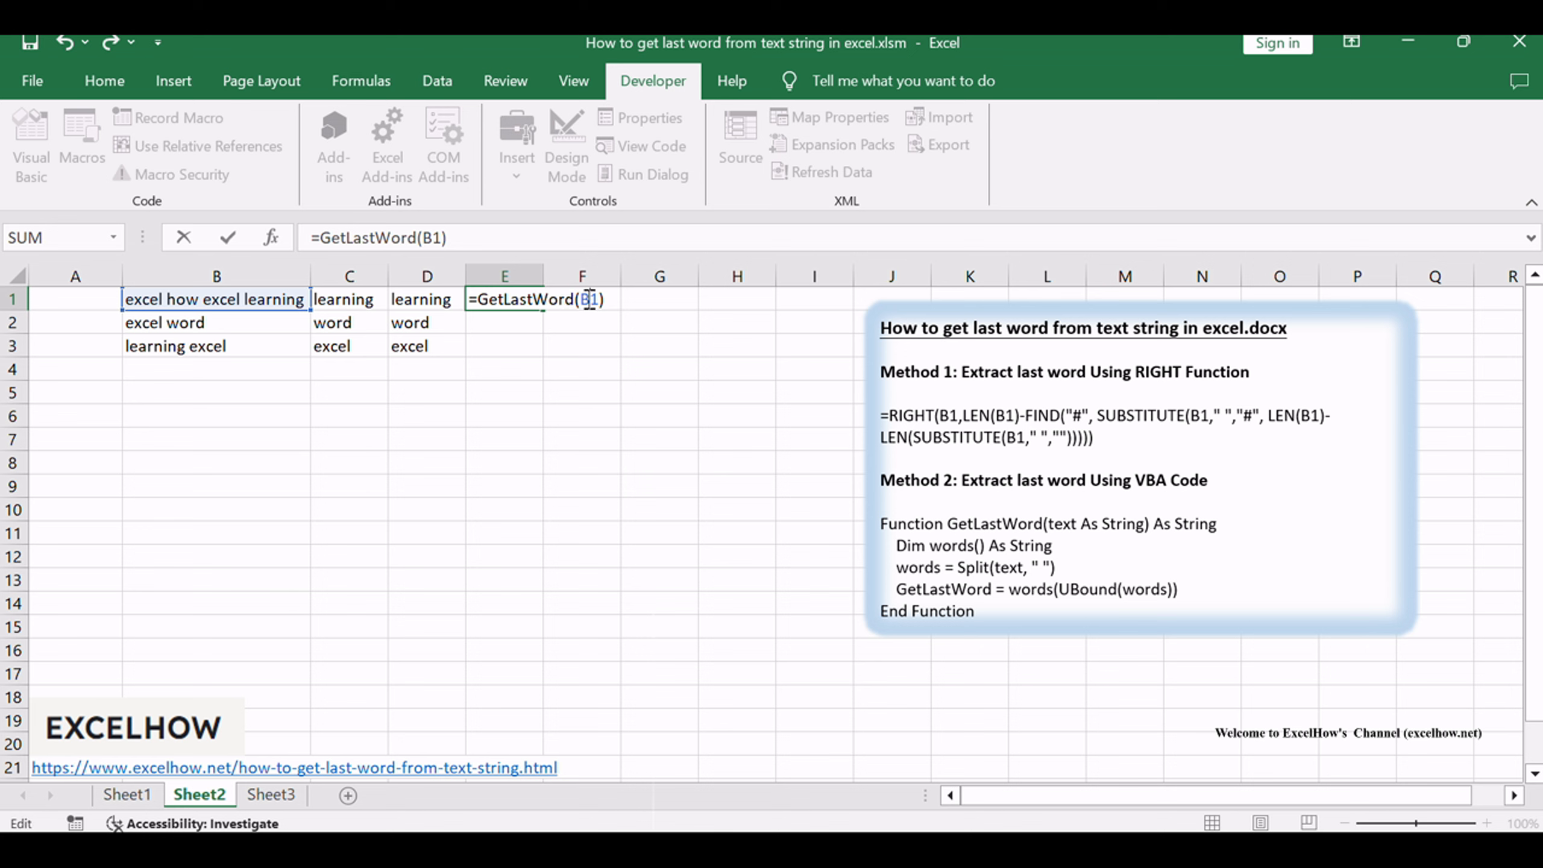
left_click(552, 237)
key("Return")
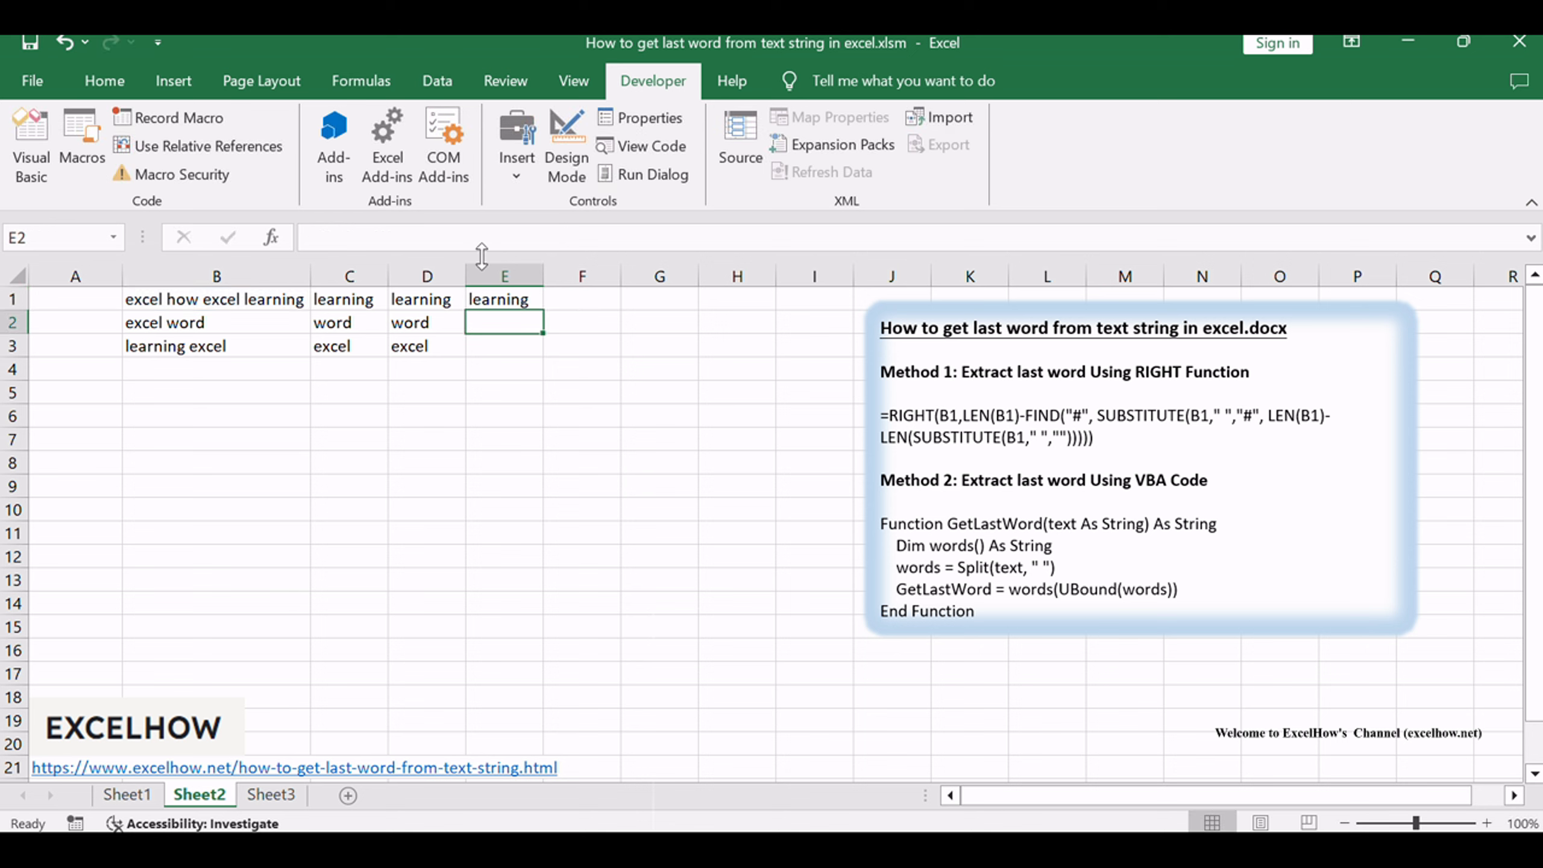
left_click(510, 301)
left_click_drag(541, 308, 539, 363)
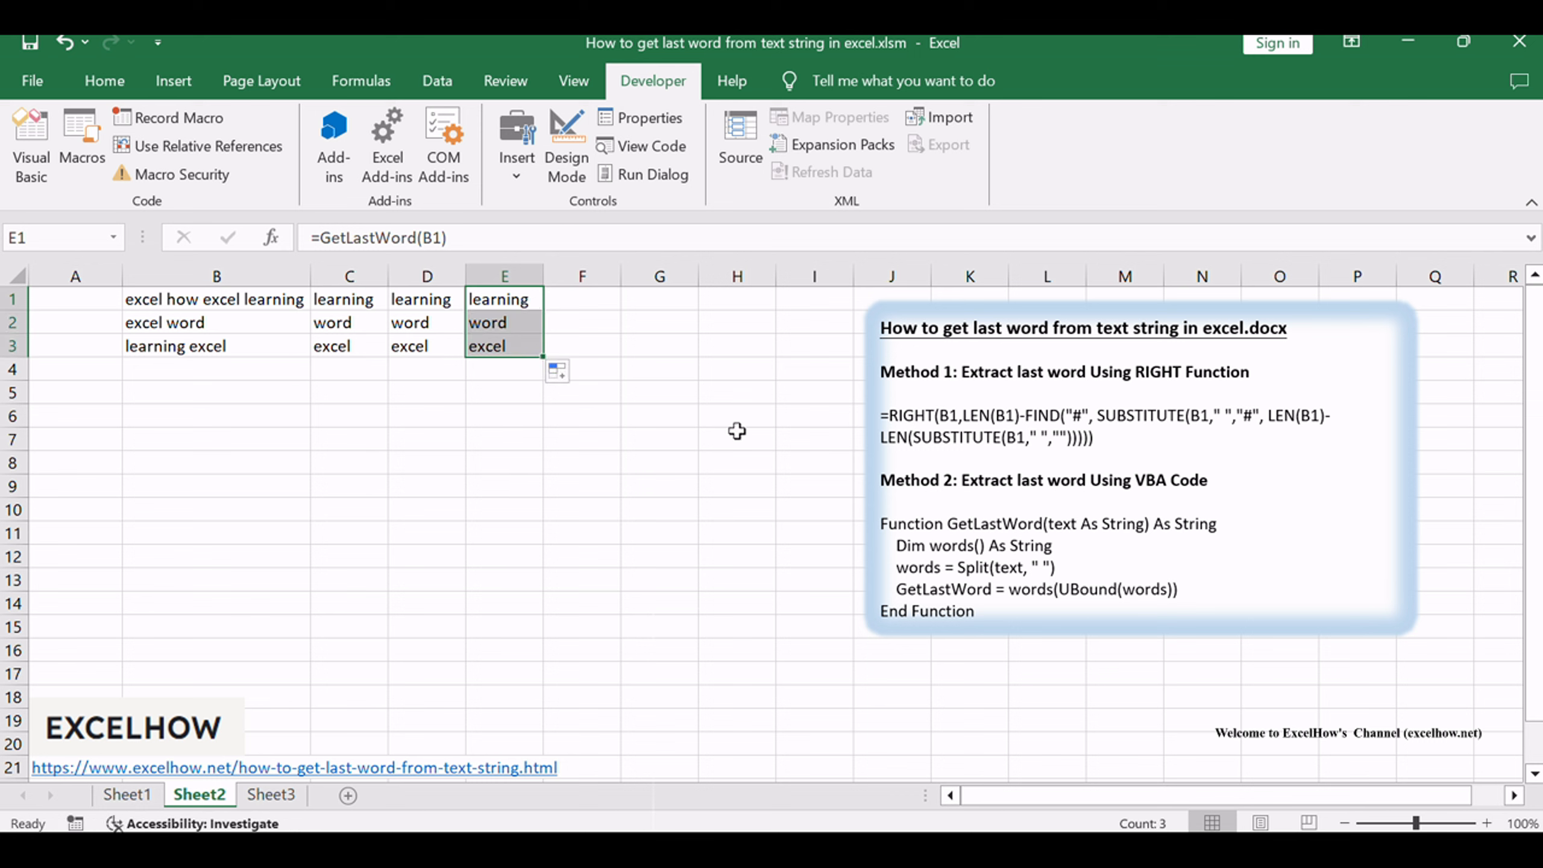
- Examine the GetLastWord code in the text box, focusing on the Split call and the line returning the last word
left_click(943, 550)
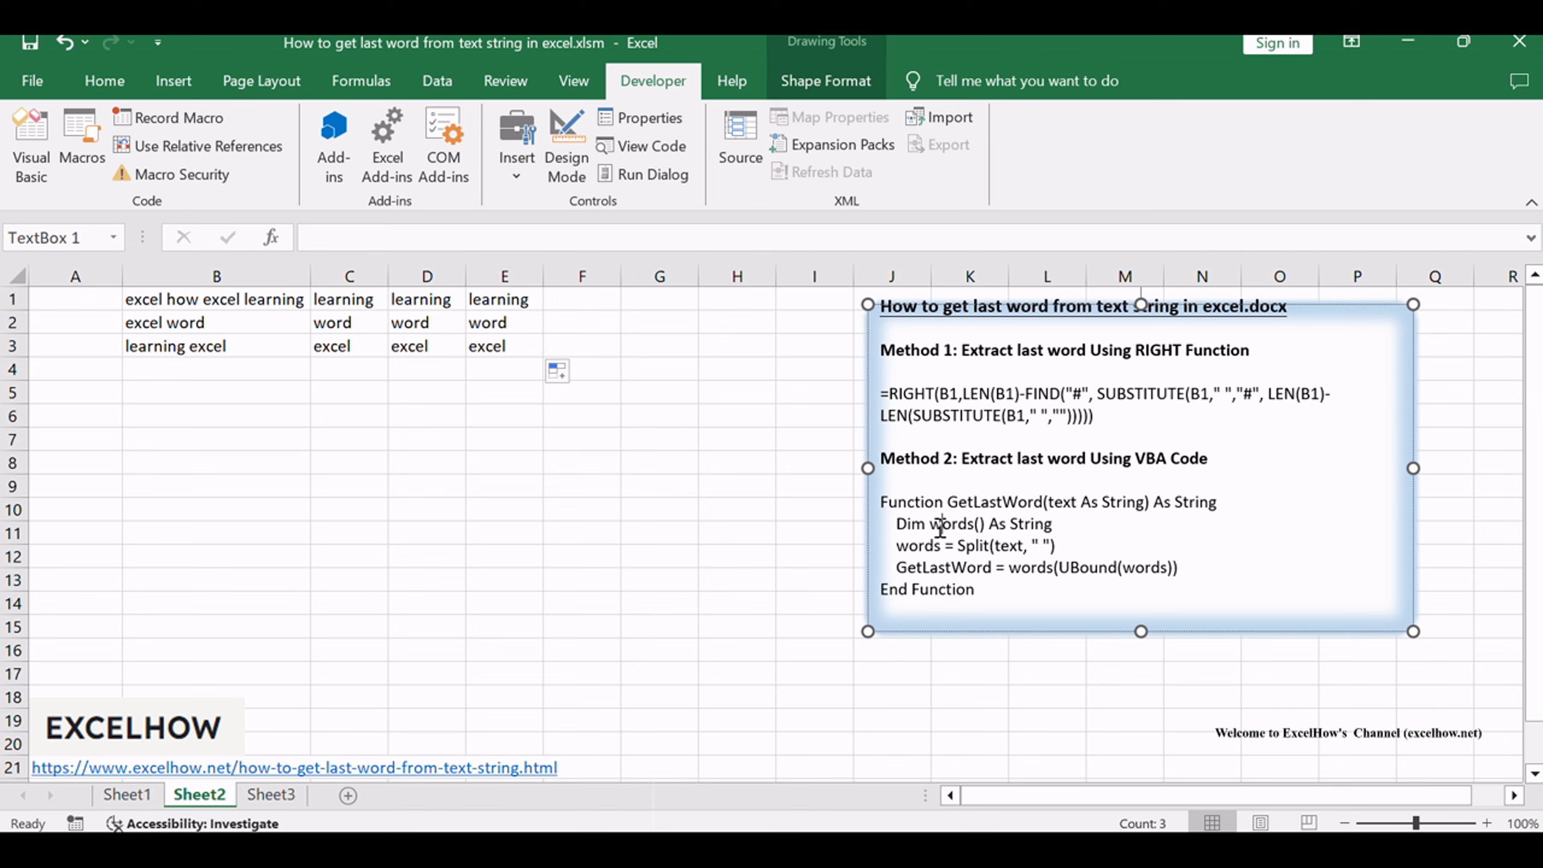
left_click_drag(881, 502, 1050, 602)
left_click(1223, 458)
double_click(972, 546)
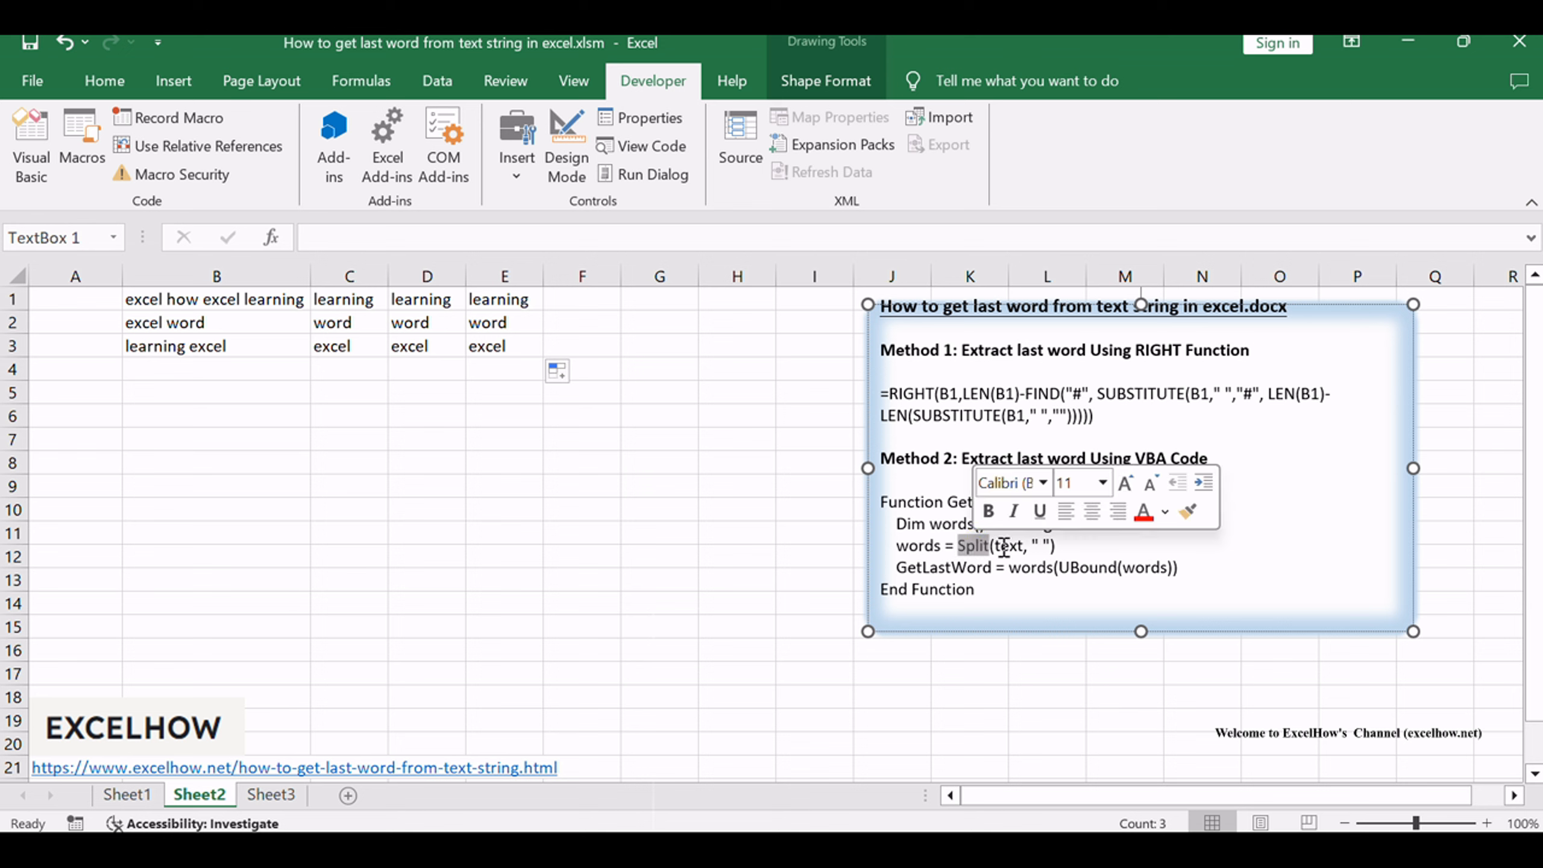
double_click(1031, 567)
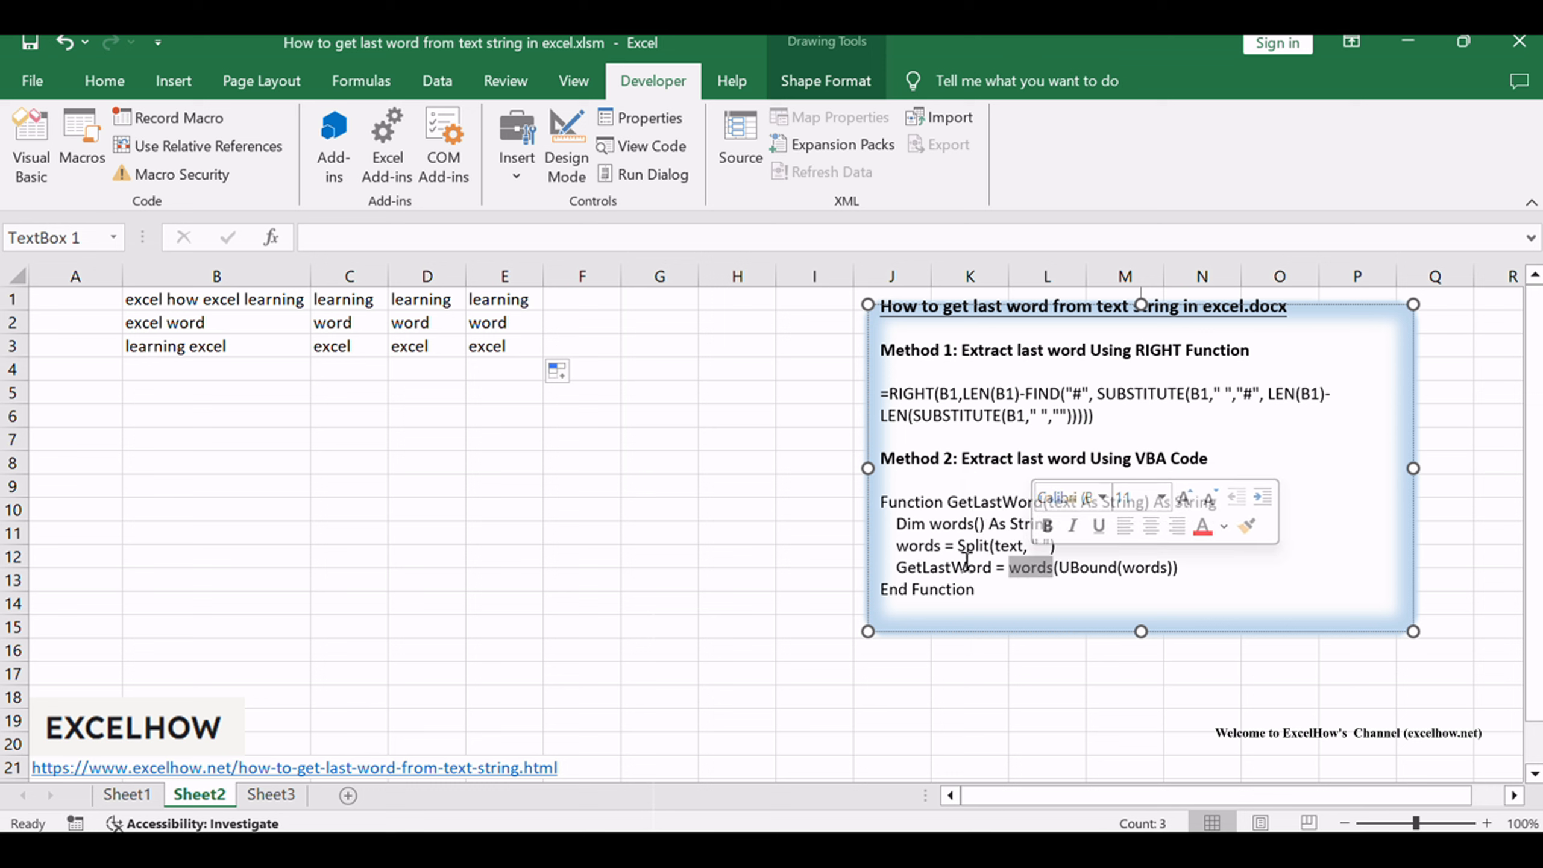
left_click(1242, 579)
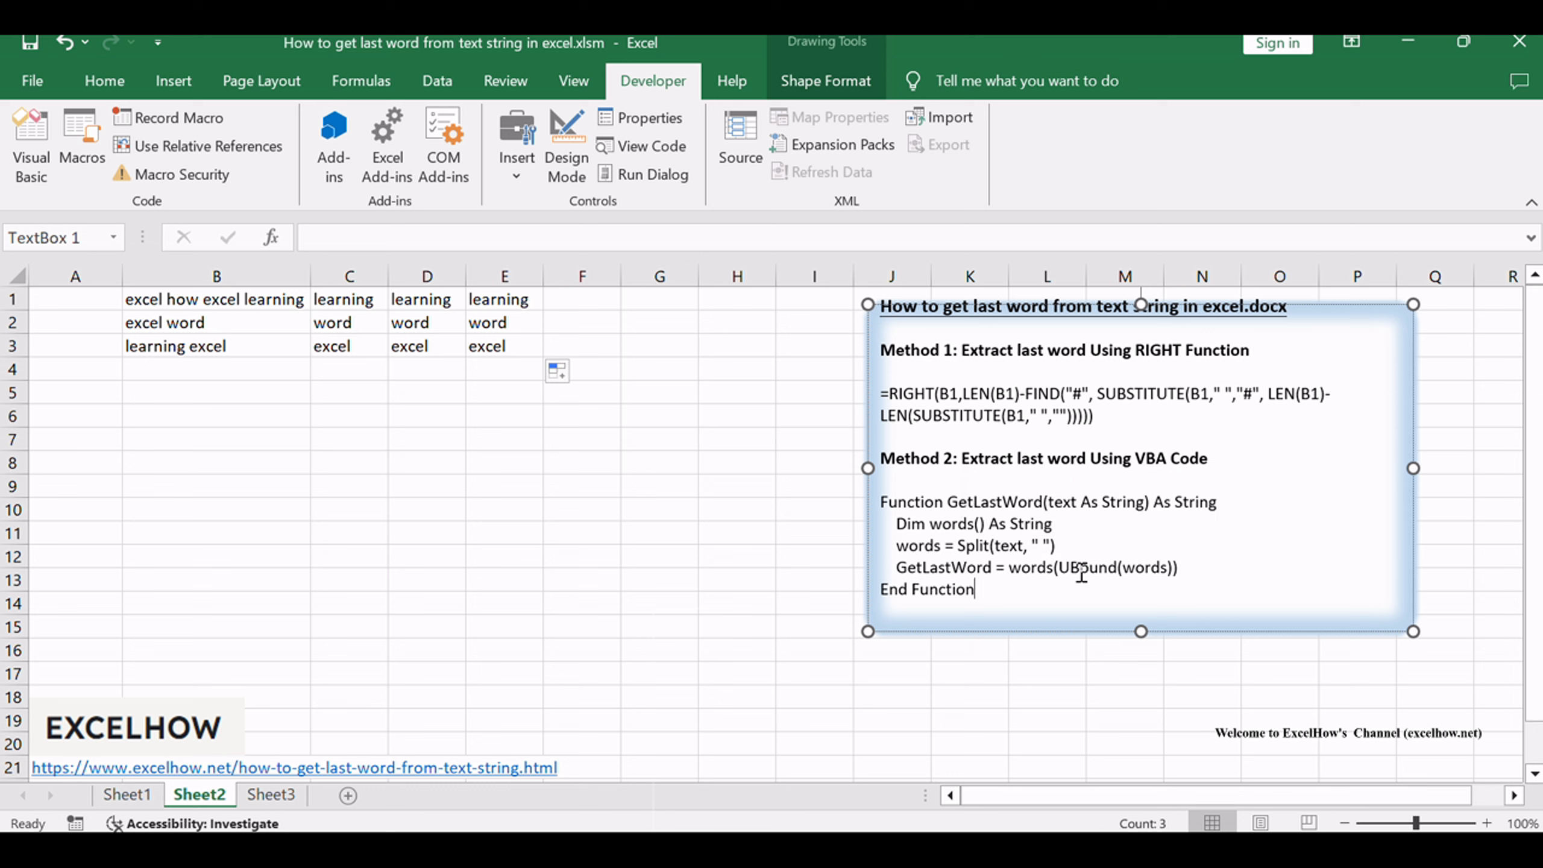